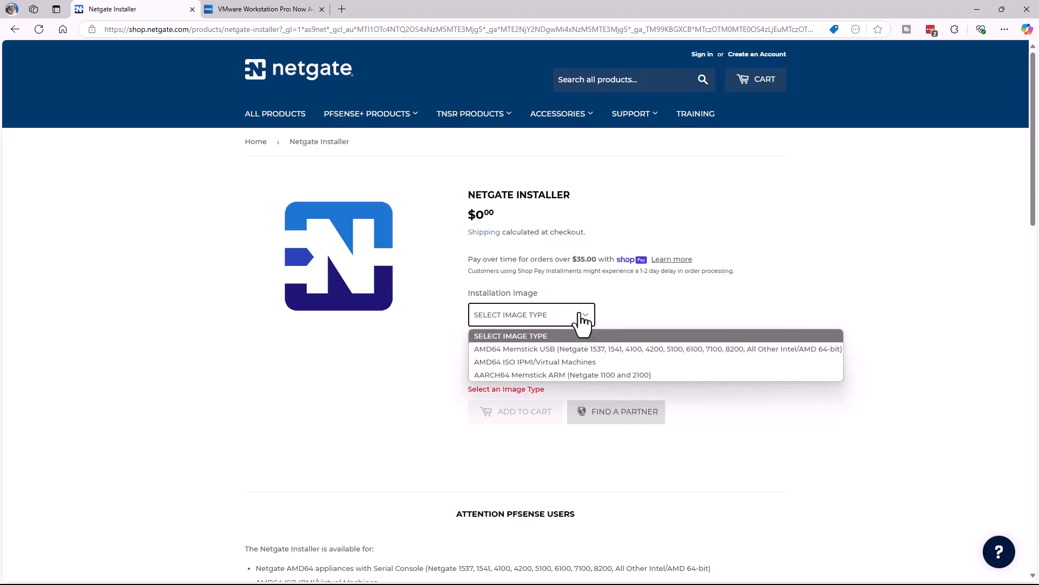
Step: Add the AMD64 ISO IPMI/Virtual Machines installer image to the cart and proceed to checkout
left_click(576, 362)
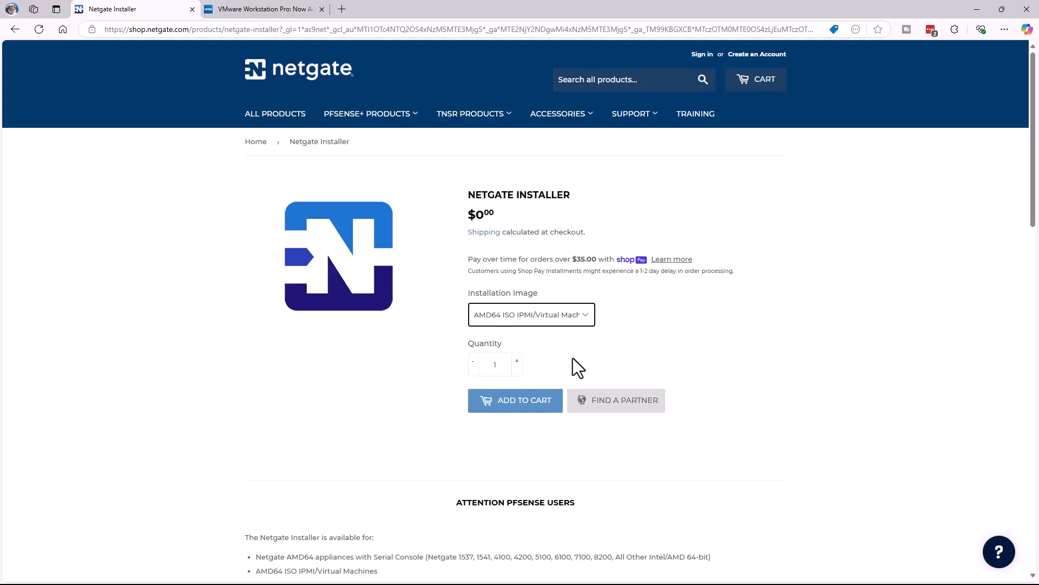
left_click(521, 409)
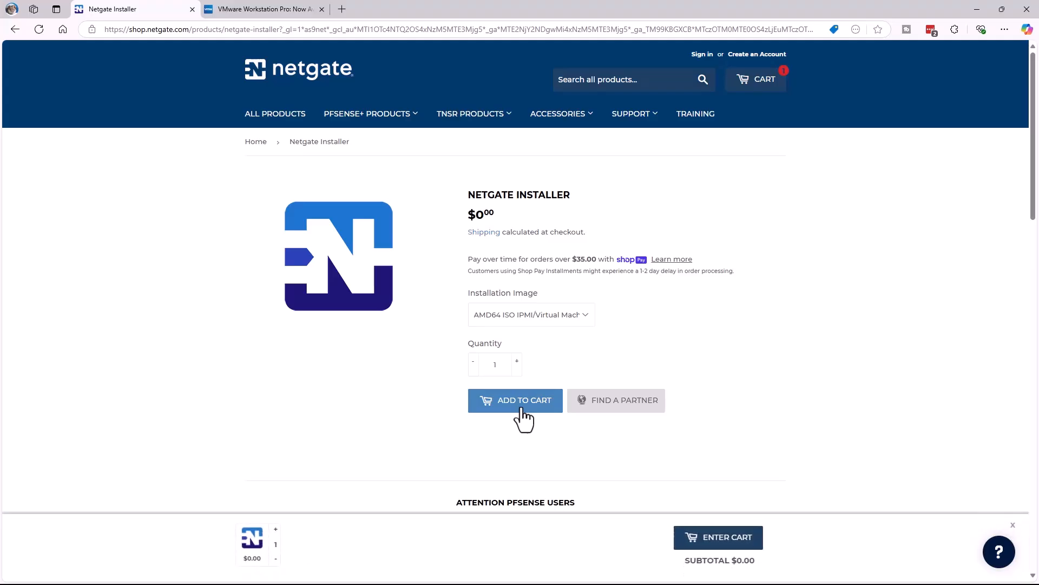
left_click(721, 541)
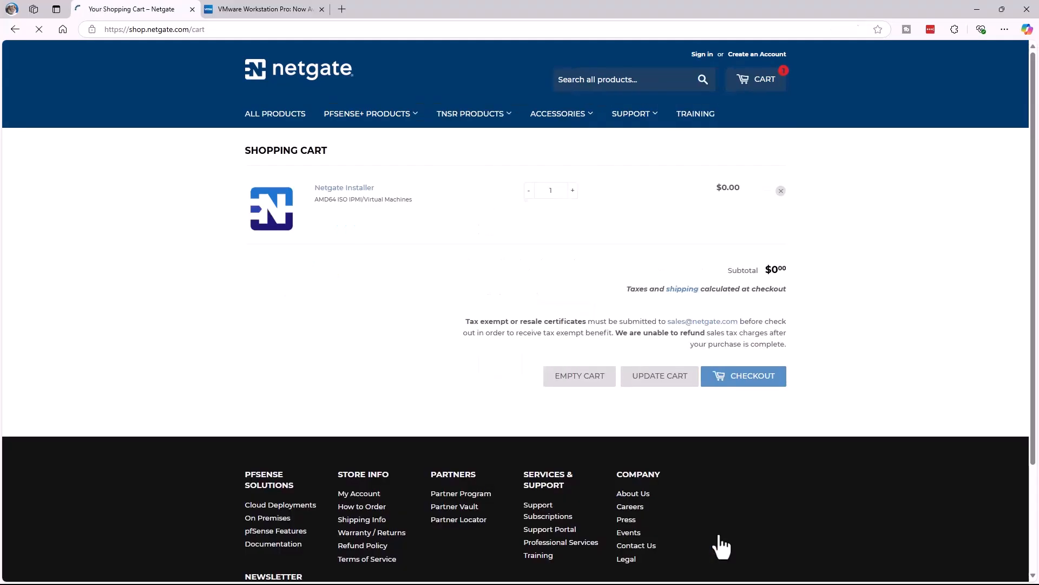
left_click(748, 387)
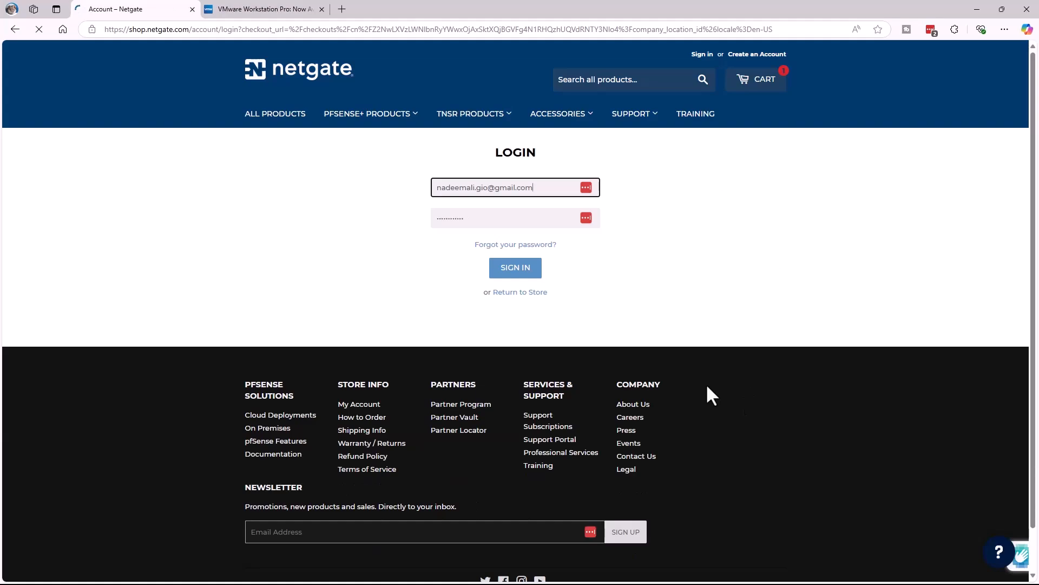
Step: Sign in, accept the purchase terms, and complete the free order
left_click(515, 270)
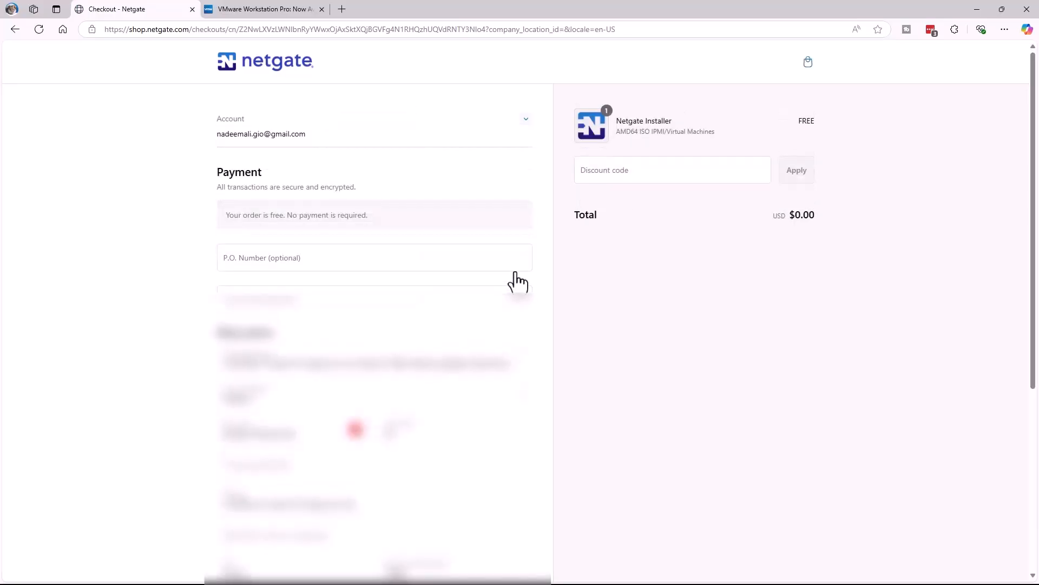
scroll(505, 341, "down", 5)
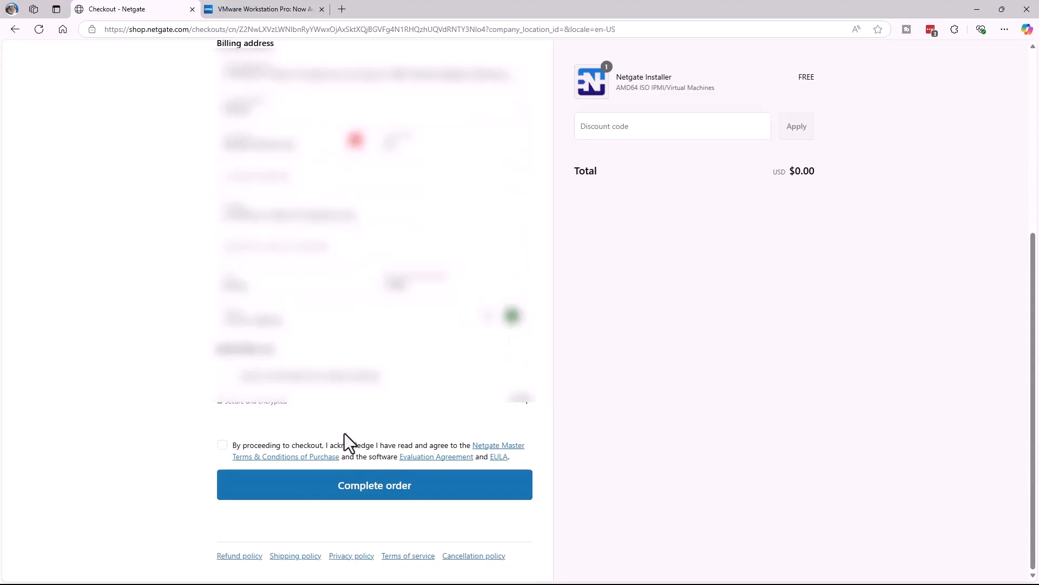
left_click(225, 449)
left_click(382, 491)
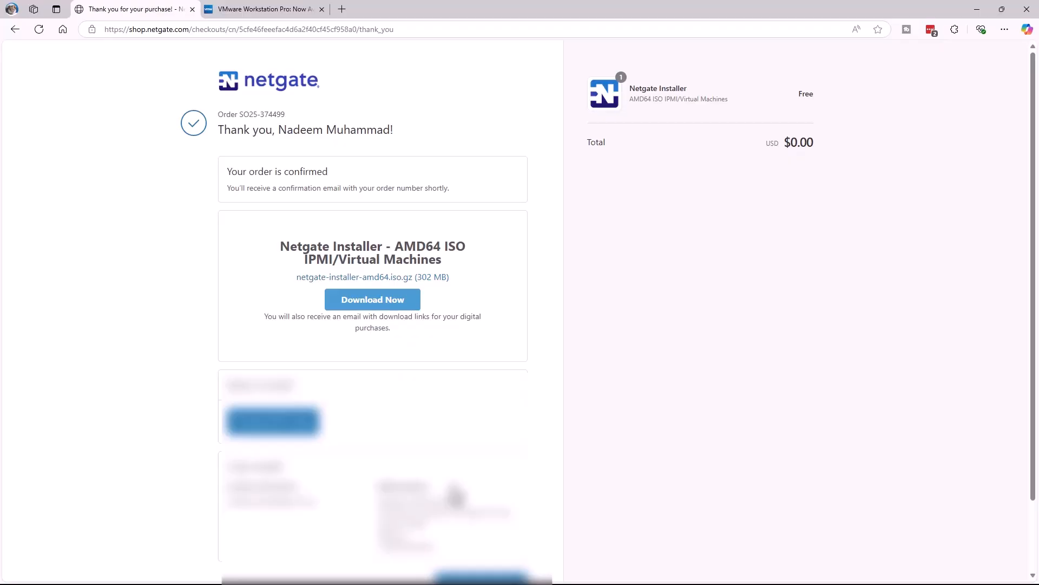
Step: Start the netgate-installer-amd64.iso.gz download, cancel it, and switch to VMware Workstation
left_click(362, 308)
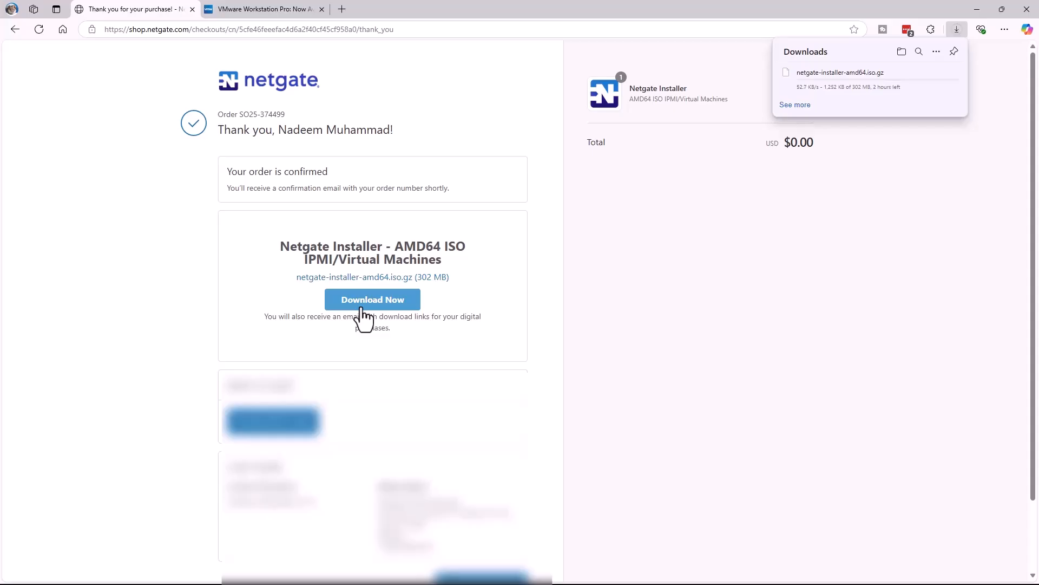
left_click(954, 75)
key("ctrl+Tab")
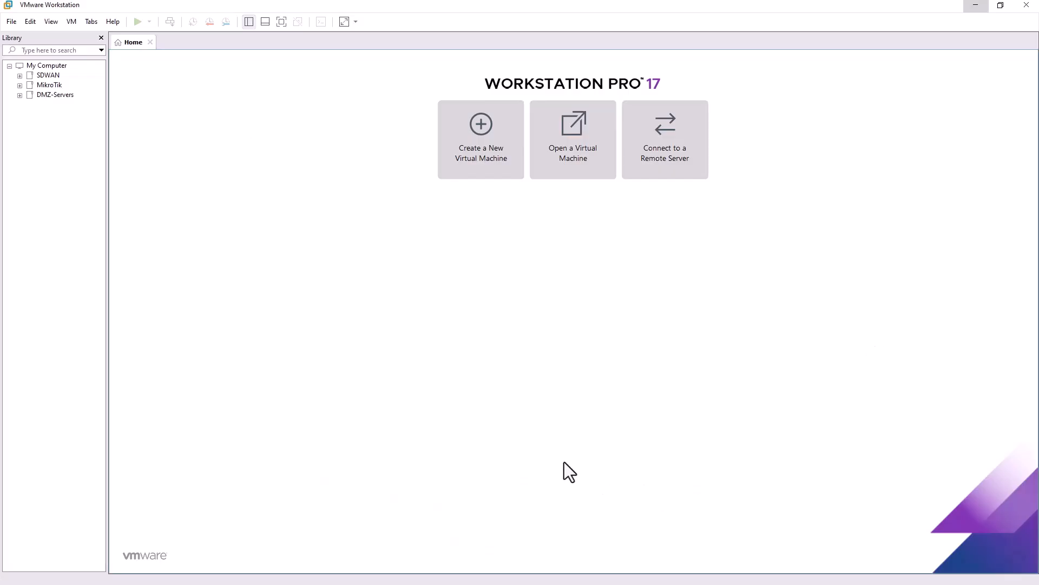
Step: Create a typical new virtual machine installing from pfSense-CE-2.7.2-RELEASE-amd64.iso
left_click(16, 22)
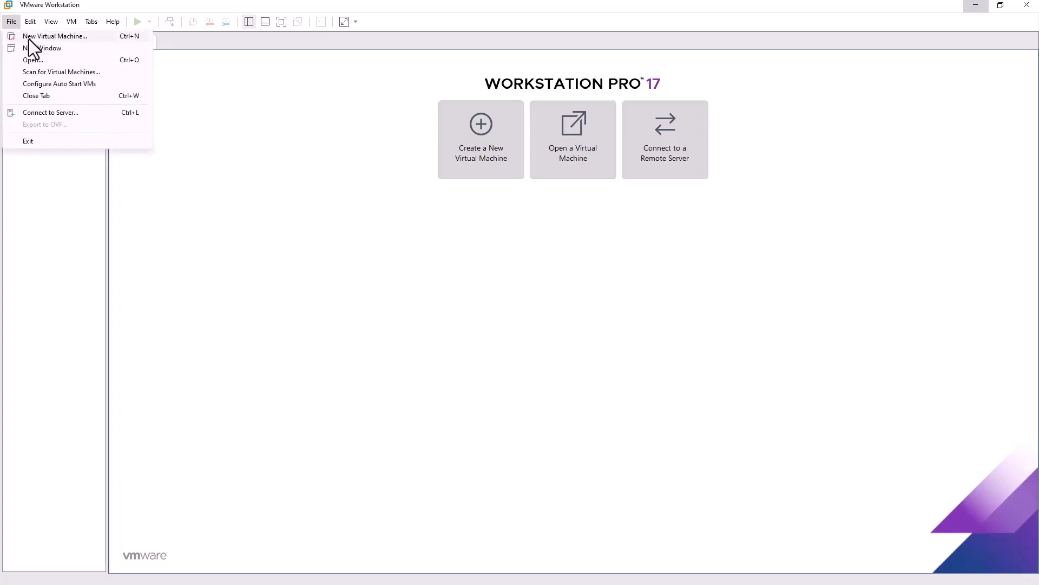
left_click(29, 39)
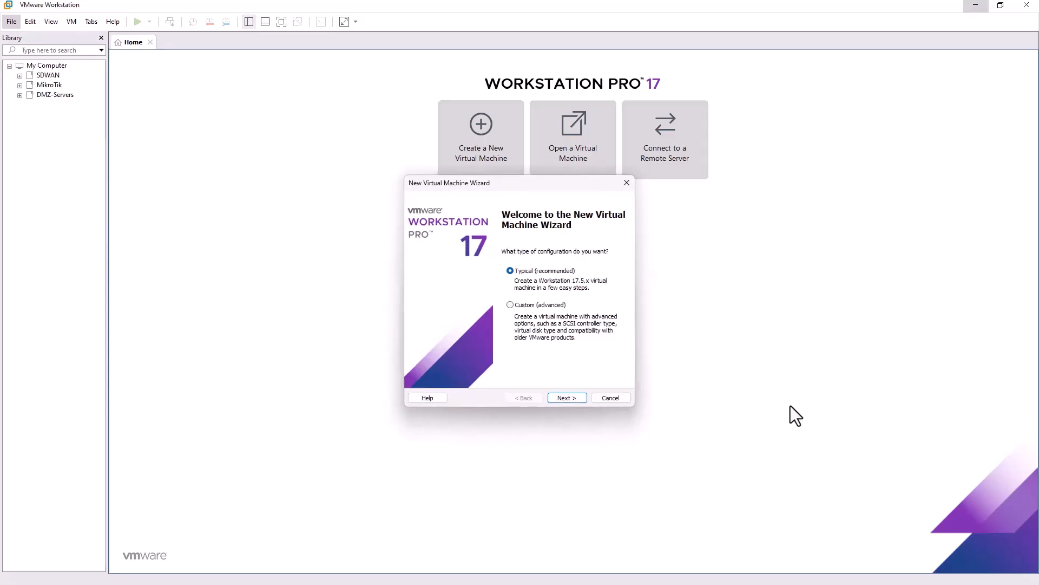
left_click(558, 398)
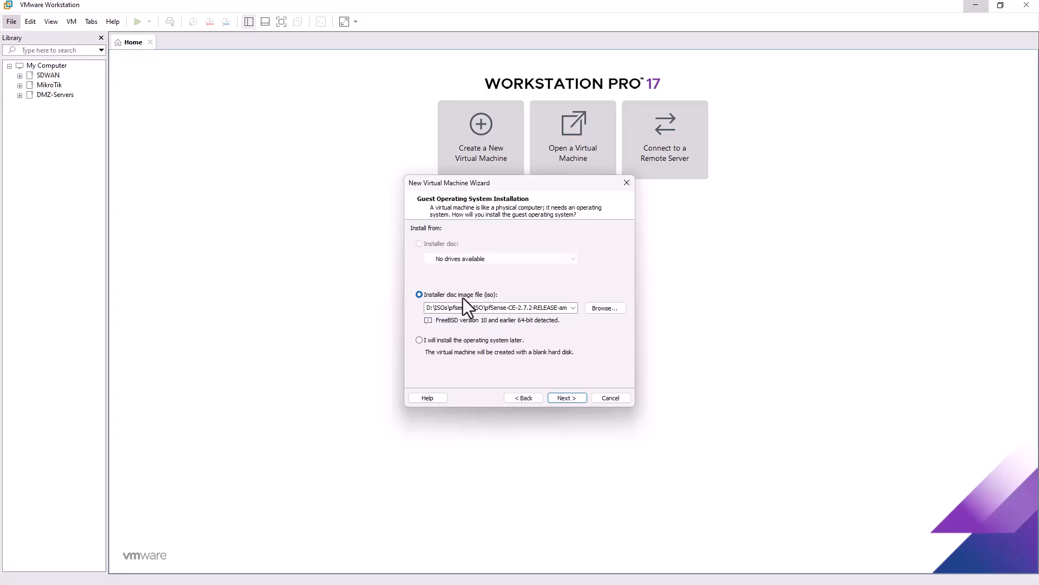
left_click(604, 307)
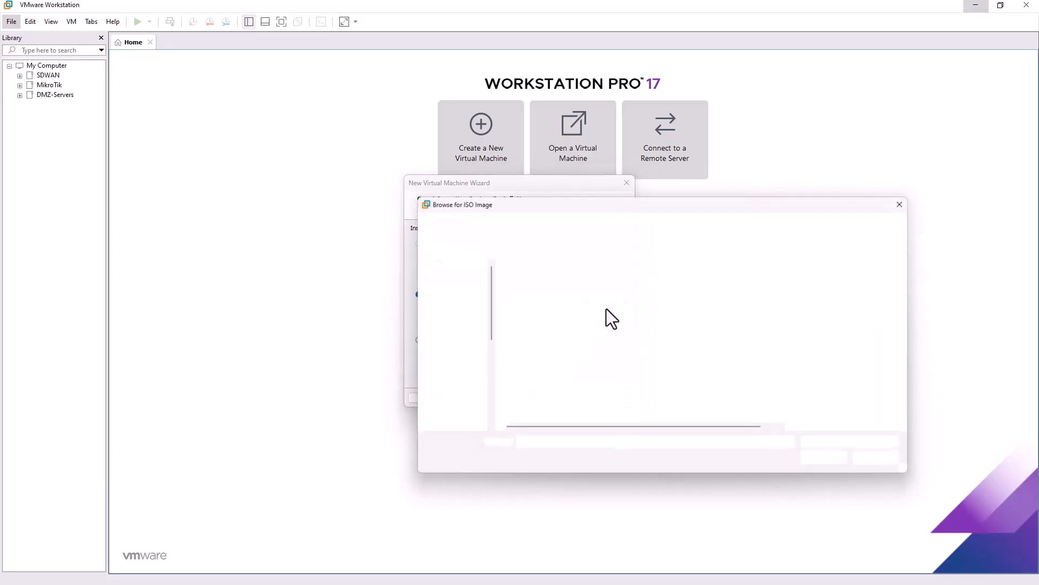
left_click(561, 285)
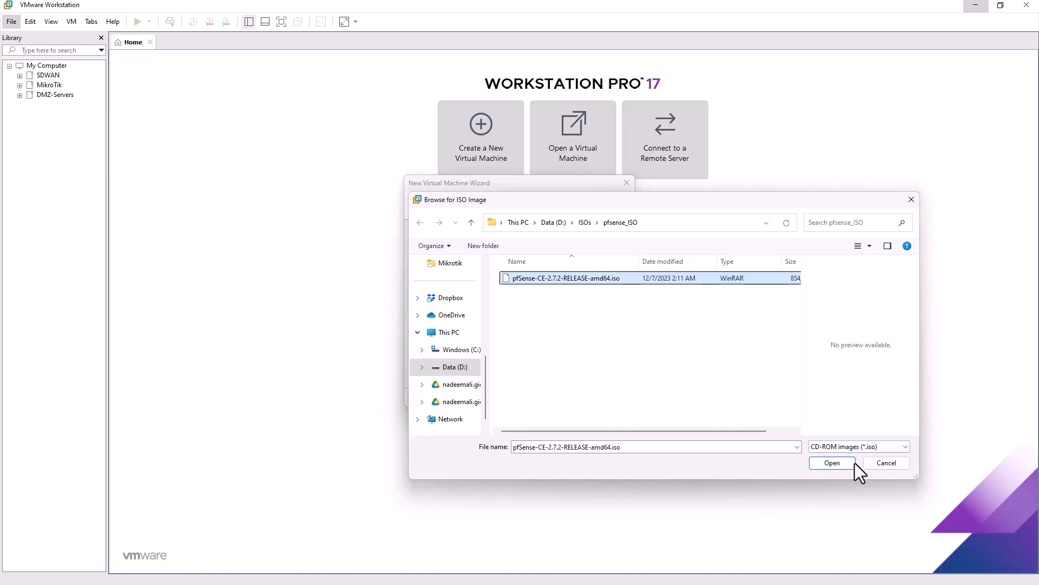
left_click(833, 463)
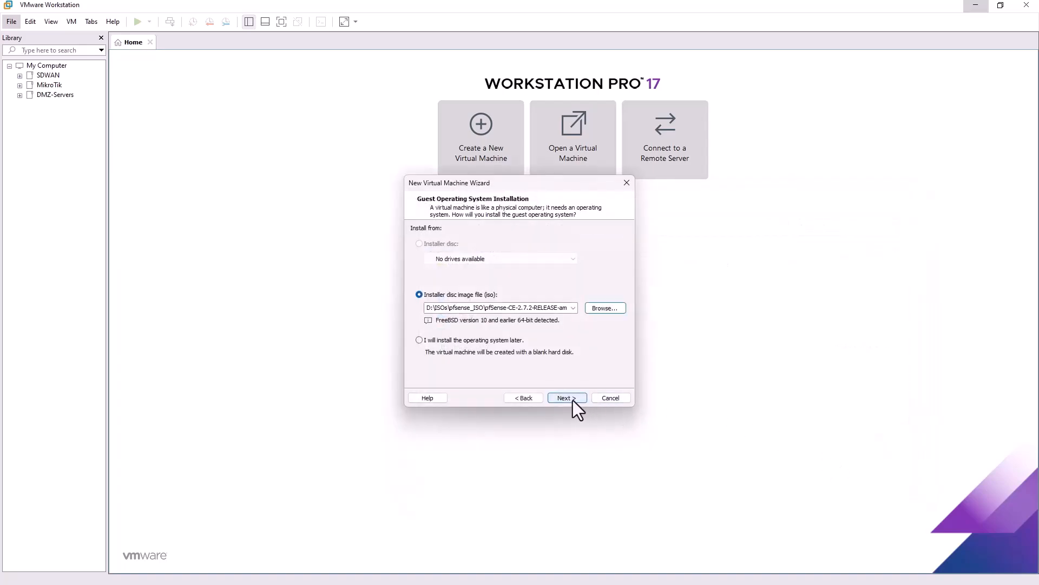
Step: Name the new virtual machine pfSense_HO and keep the default location
left_click(573, 400)
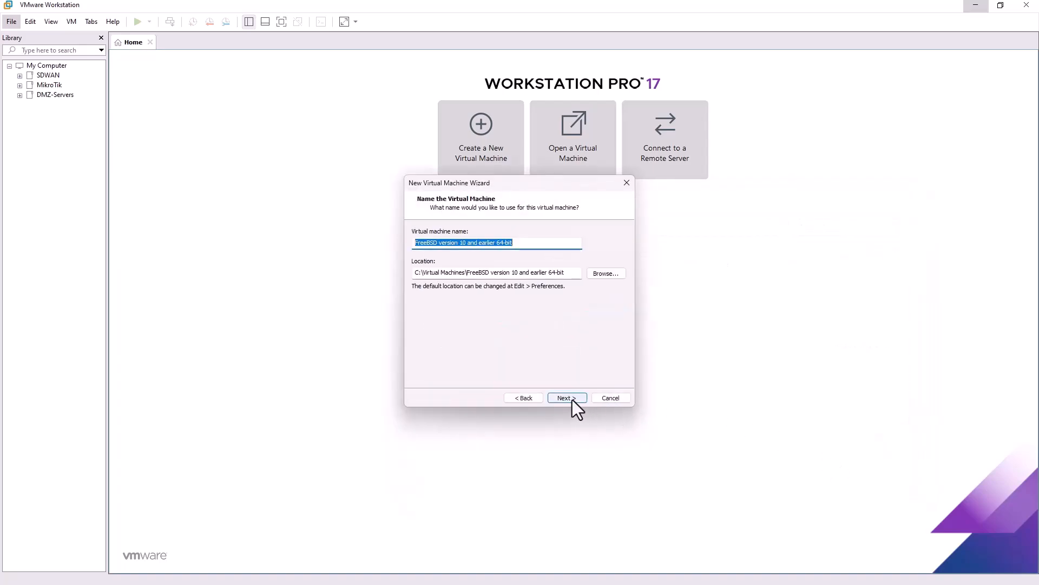
key("BackSpace")
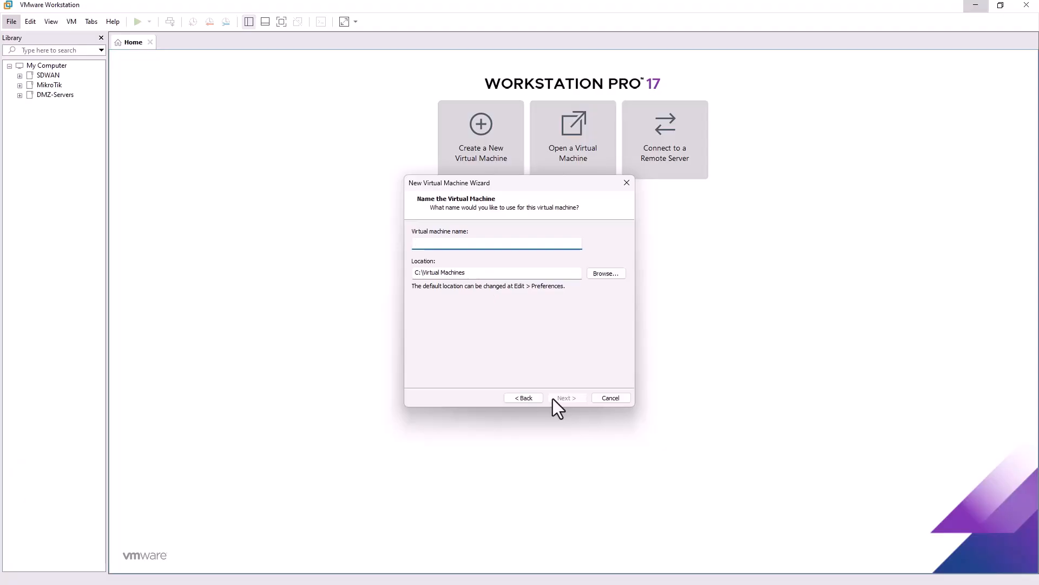
type("pfSense_HO")
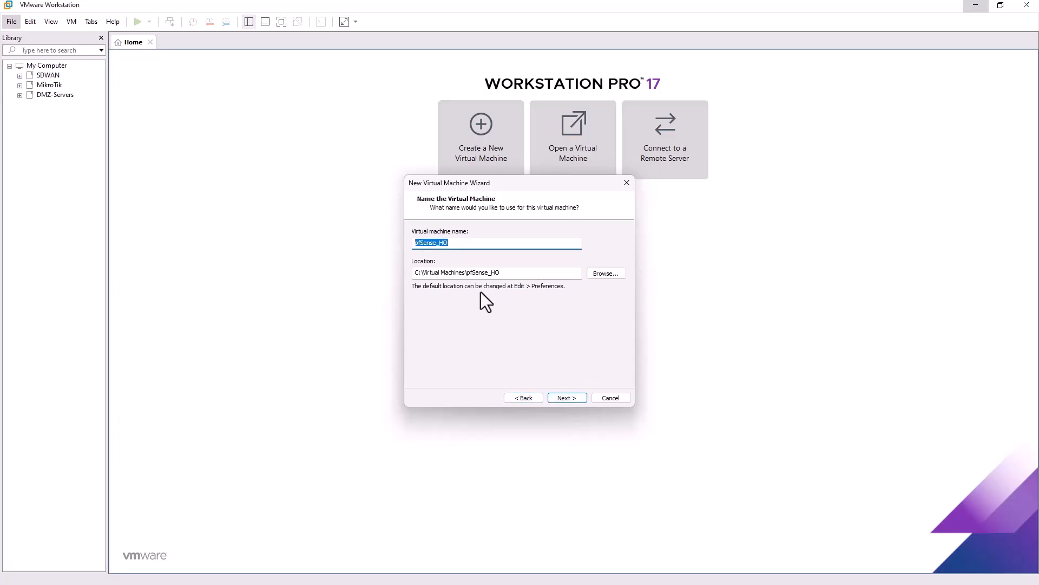
key("Tab")
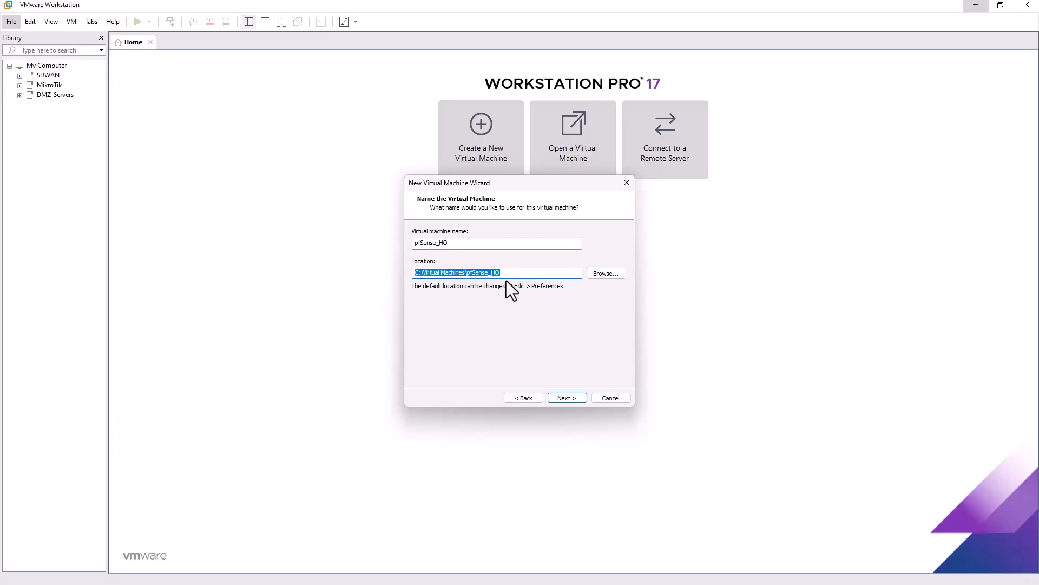
left_click(566, 398)
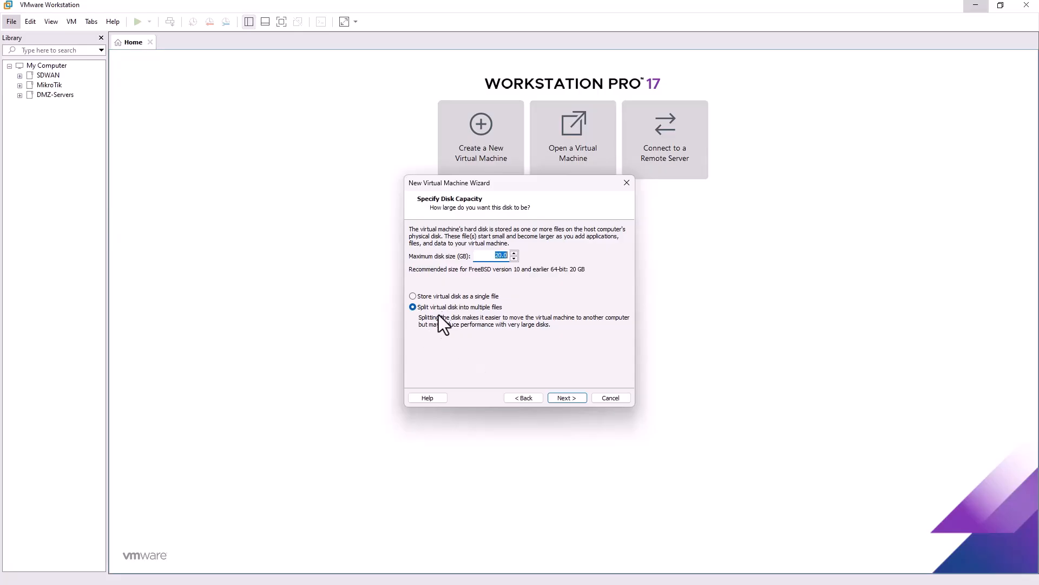
Step: Store the 20 GB virtual disk as a single file and finish creating the VM
left_click(444, 297)
left_click(567, 400)
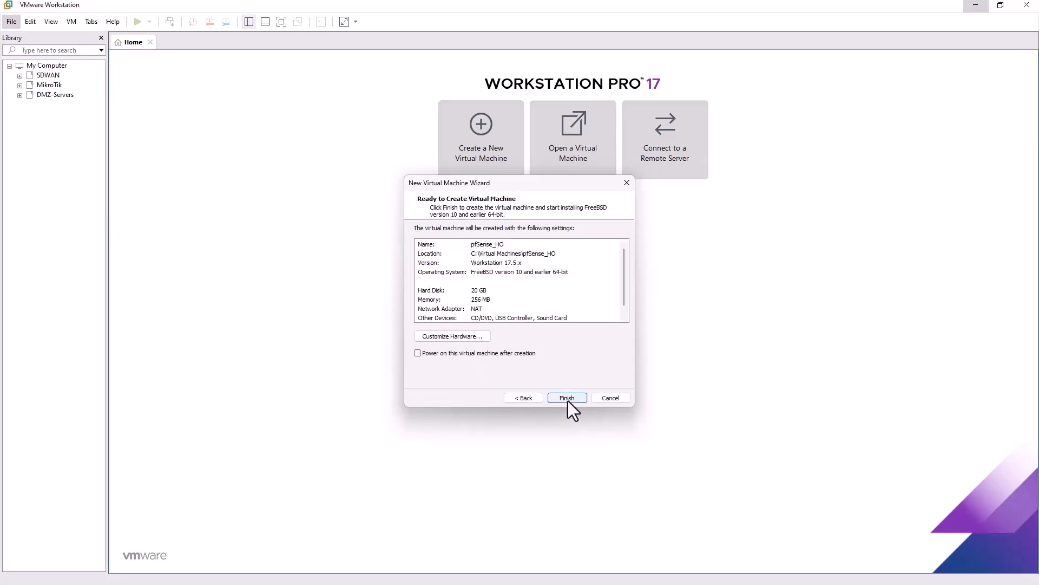
left_click(567, 398)
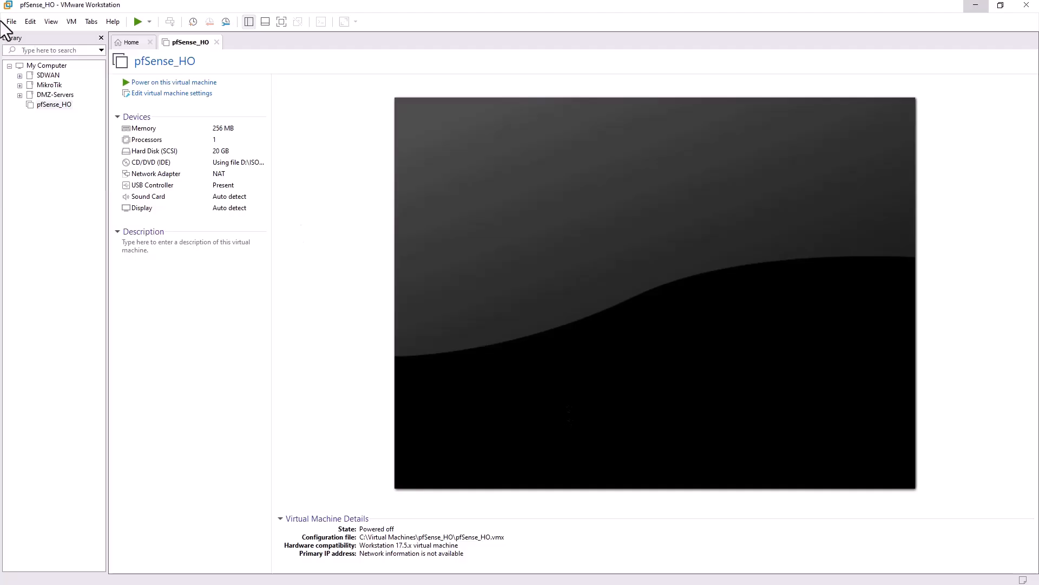
Step: Set the VM's memory to 2 GB and its processor to 2 cores
left_click(180, 95)
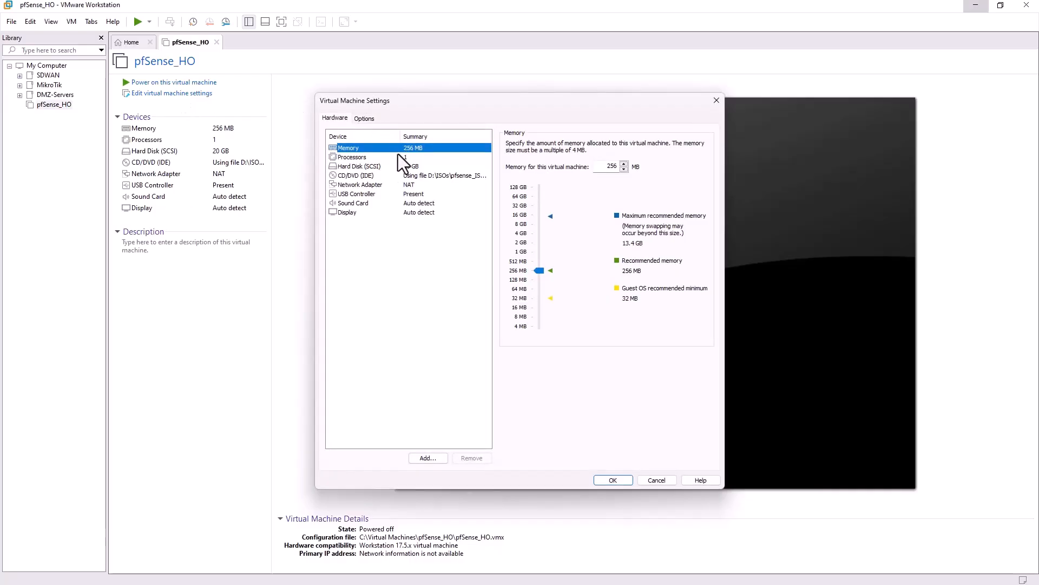
left_click(605, 167)
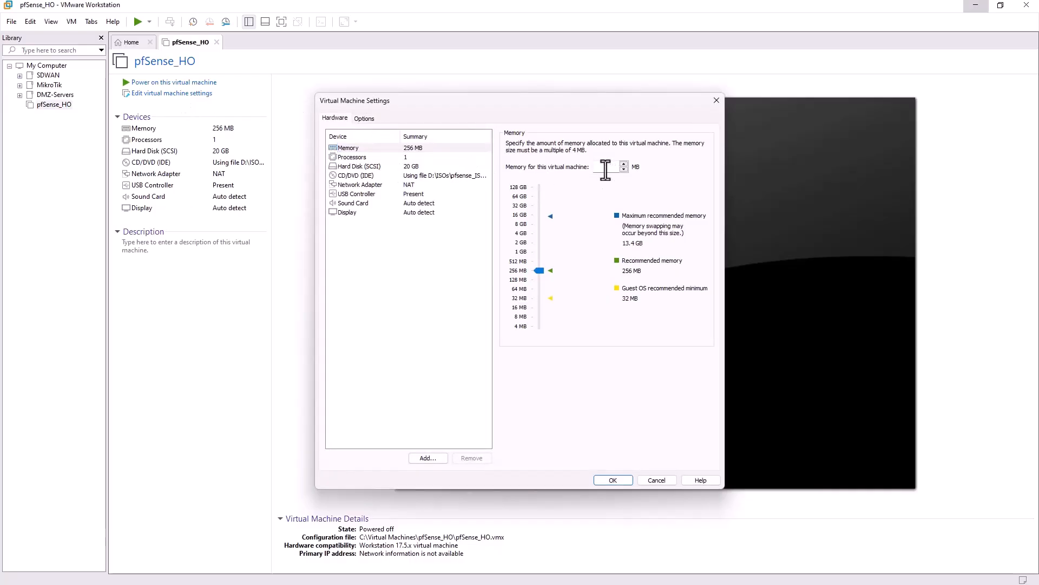
type("2048")
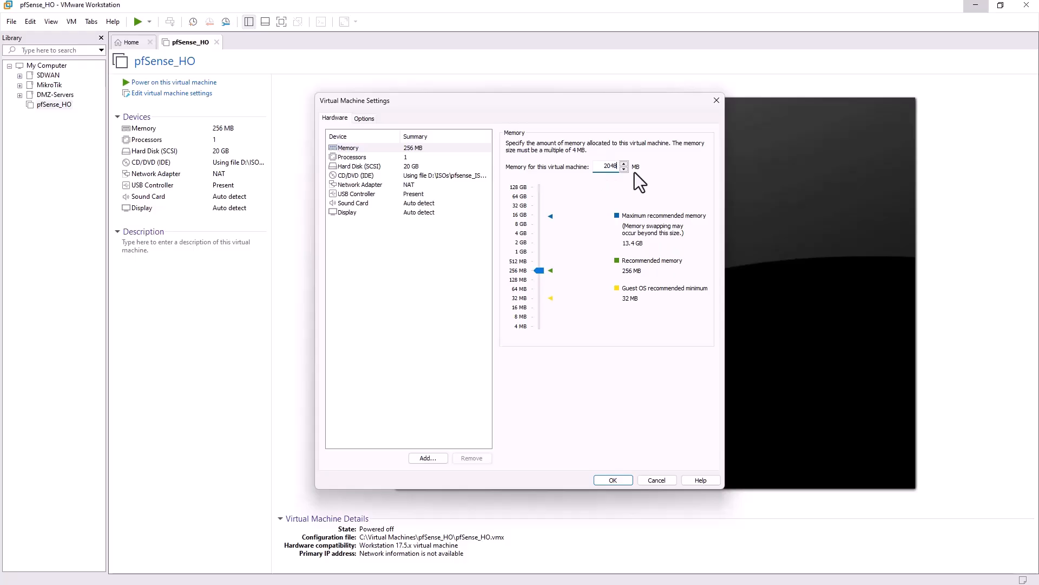
left_click(392, 159)
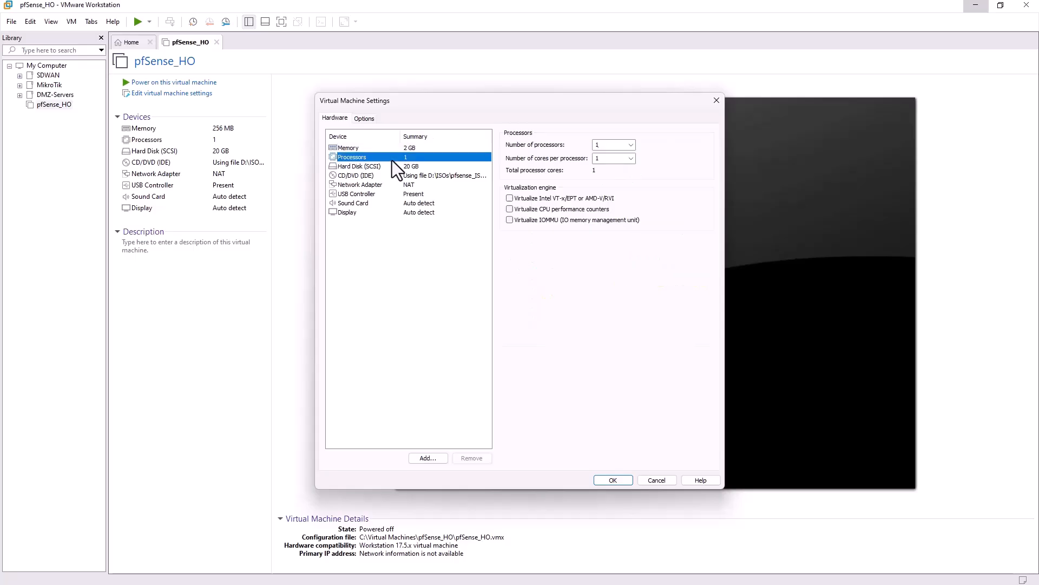
left_click(631, 159)
left_click(615, 176)
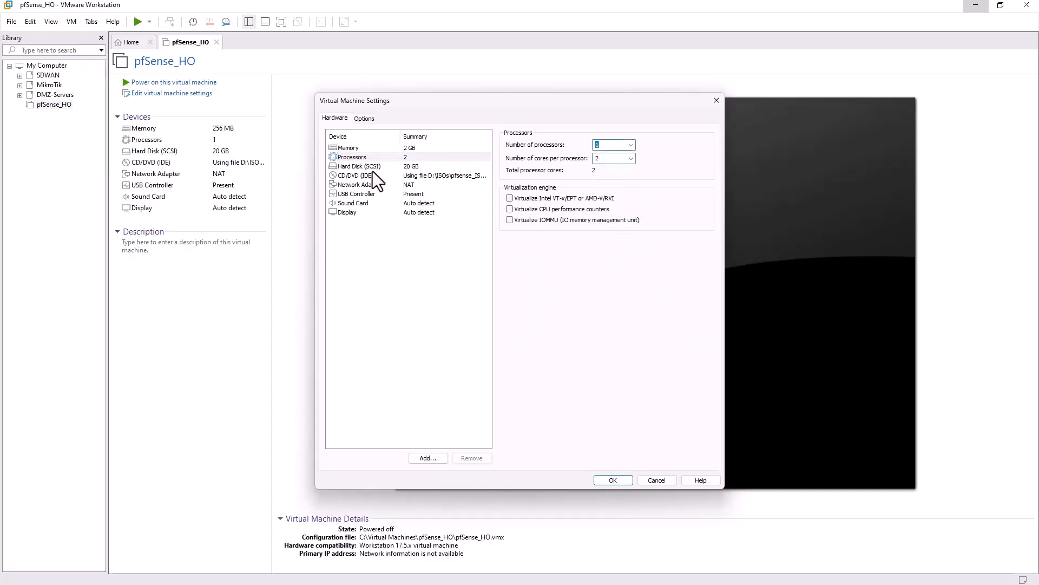
Step: Switch the network adapter to Bridged and begin adding new hardware
left_click(397, 167)
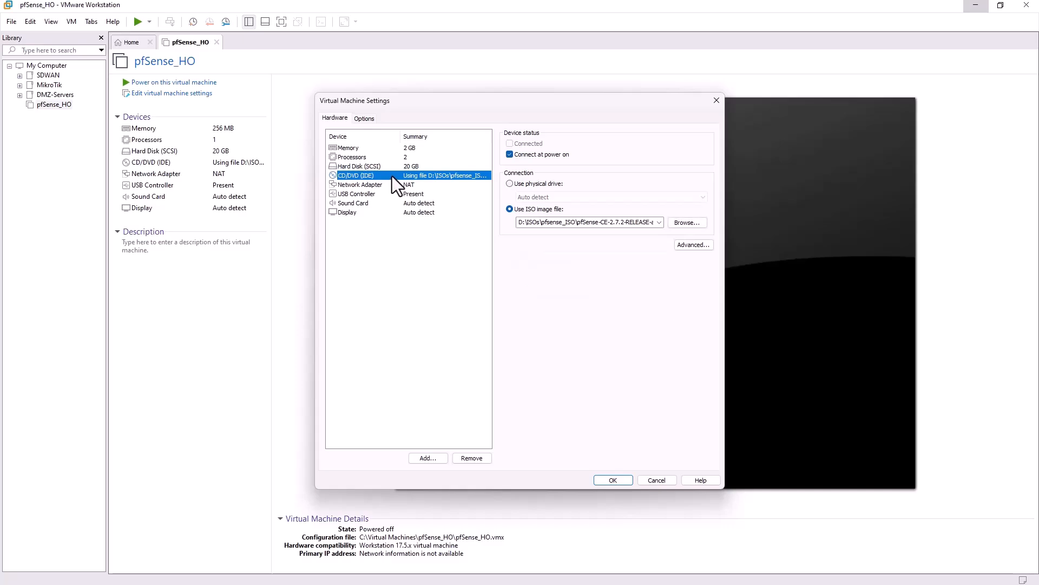
left_click(358, 184)
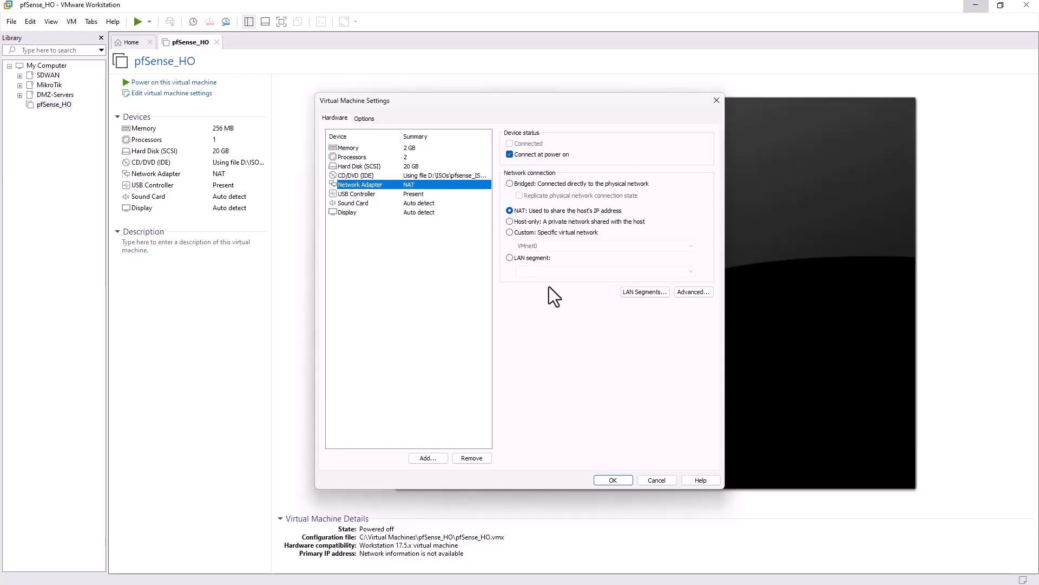
left_click(519, 183)
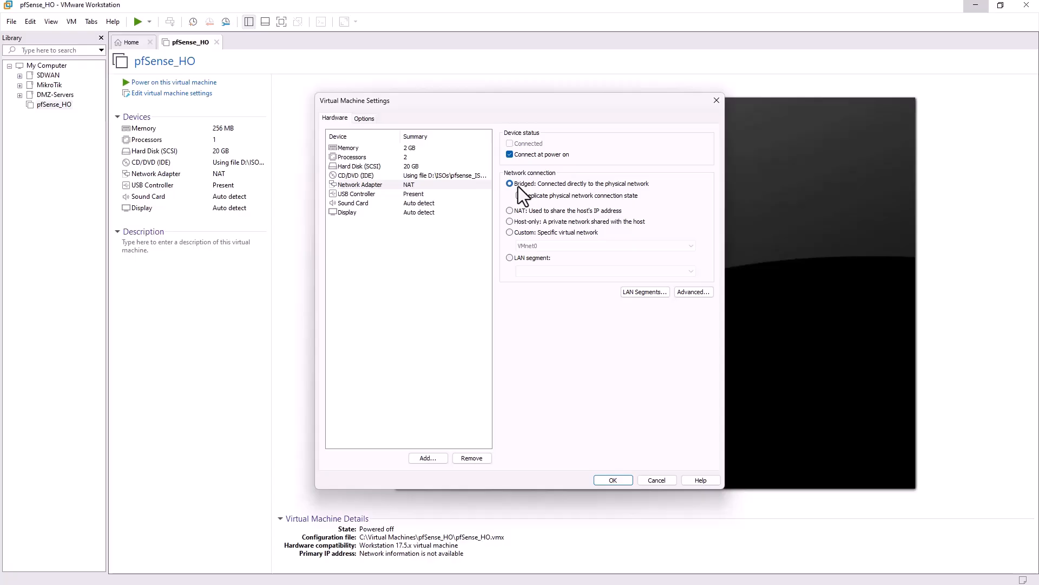
left_click(437, 460)
Step: Add Network Adapter 2 on Custom VMnet2 and save the VM settings
left_click(456, 272)
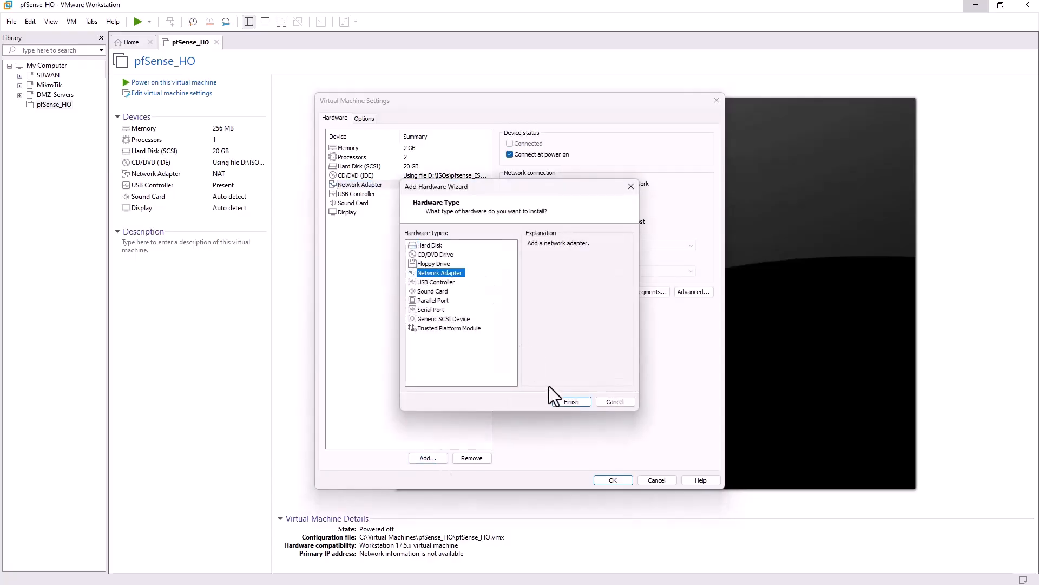
left_click(564, 403)
left_click(408, 196)
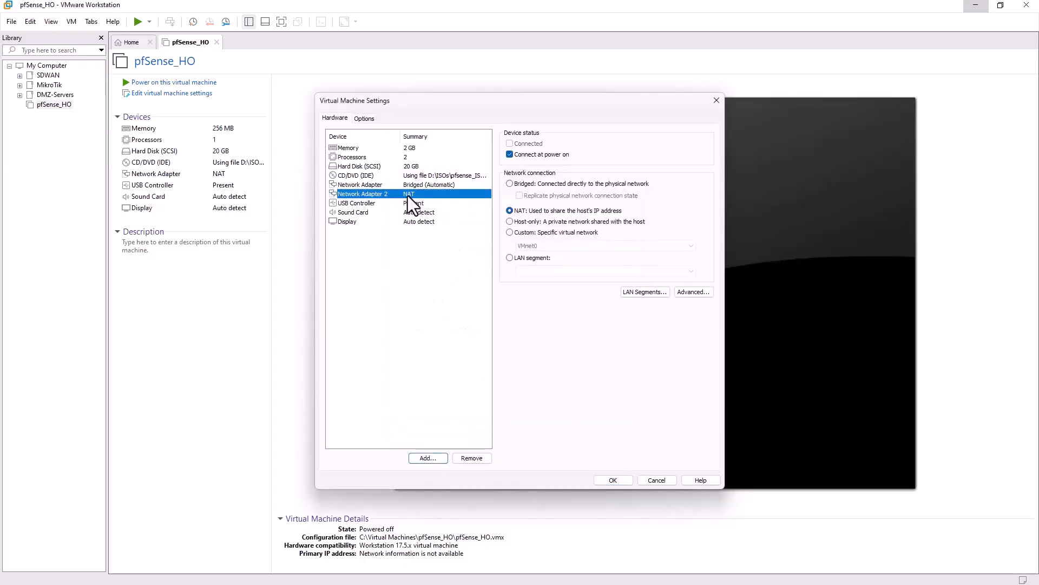
left_click(518, 236)
left_click(530, 246)
left_click(544, 268)
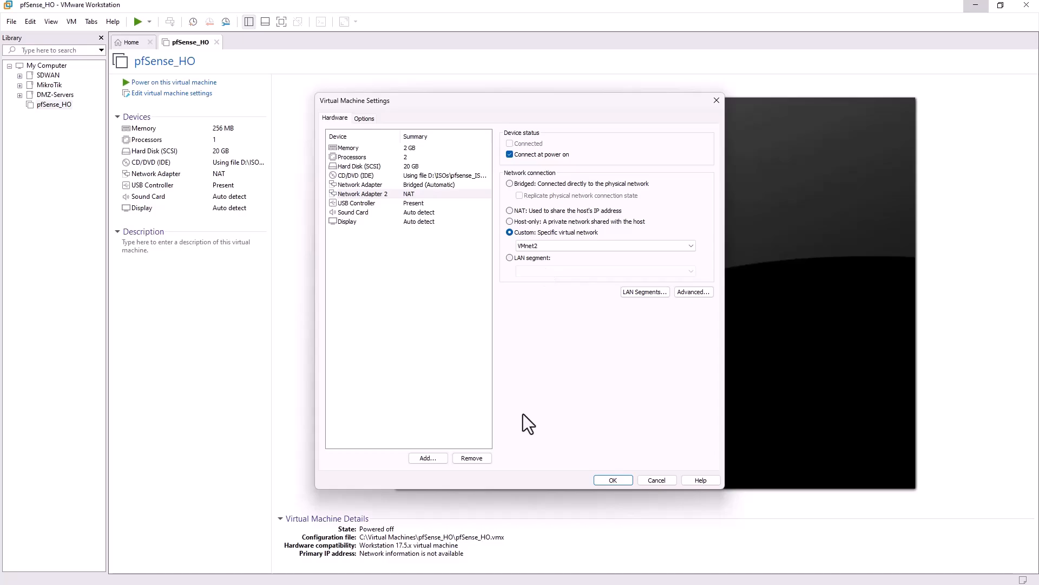
left_click(617, 480)
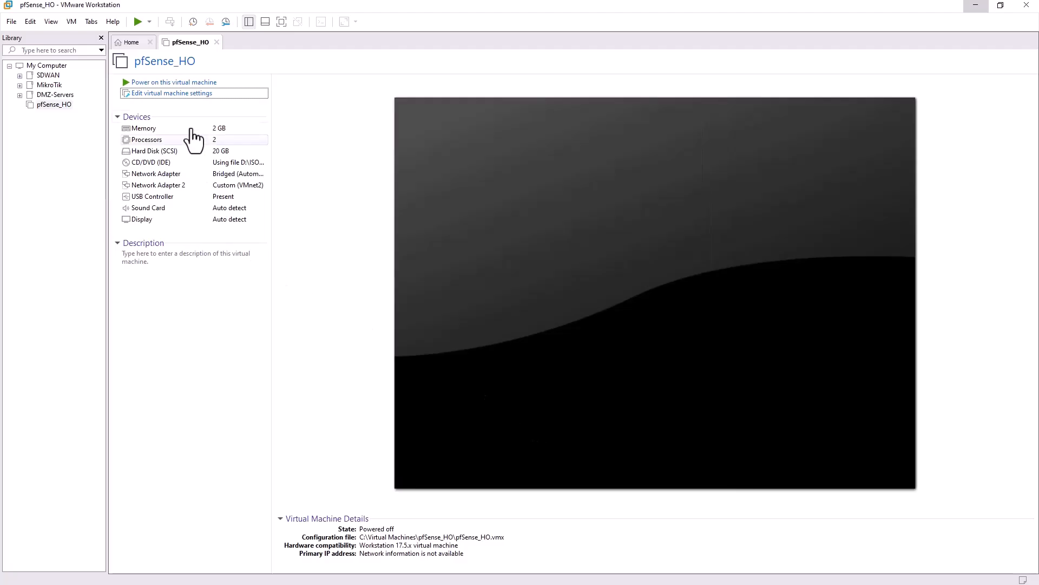
Step: Power on pfSense_HO to boot into the pfSense installer
left_click(185, 83)
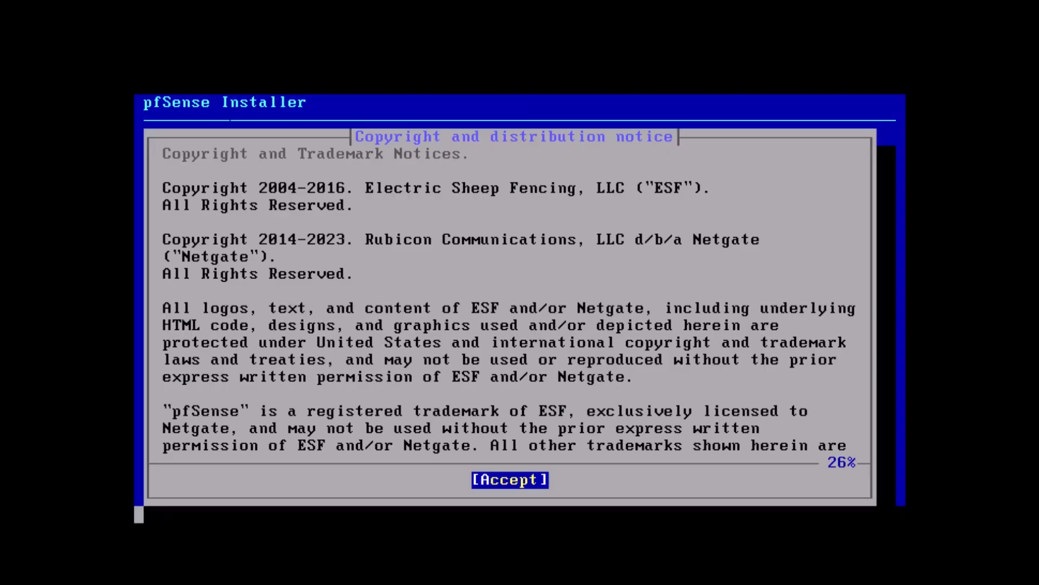
Step: Accept the copyright notice and start a guided Auto (ZFS) install
key("Return")
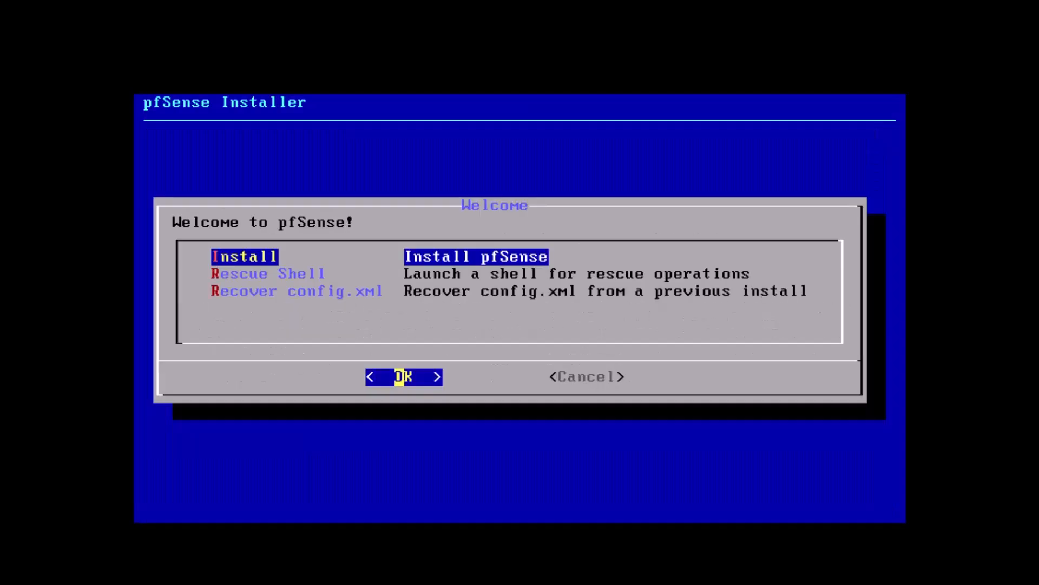
key("Return")
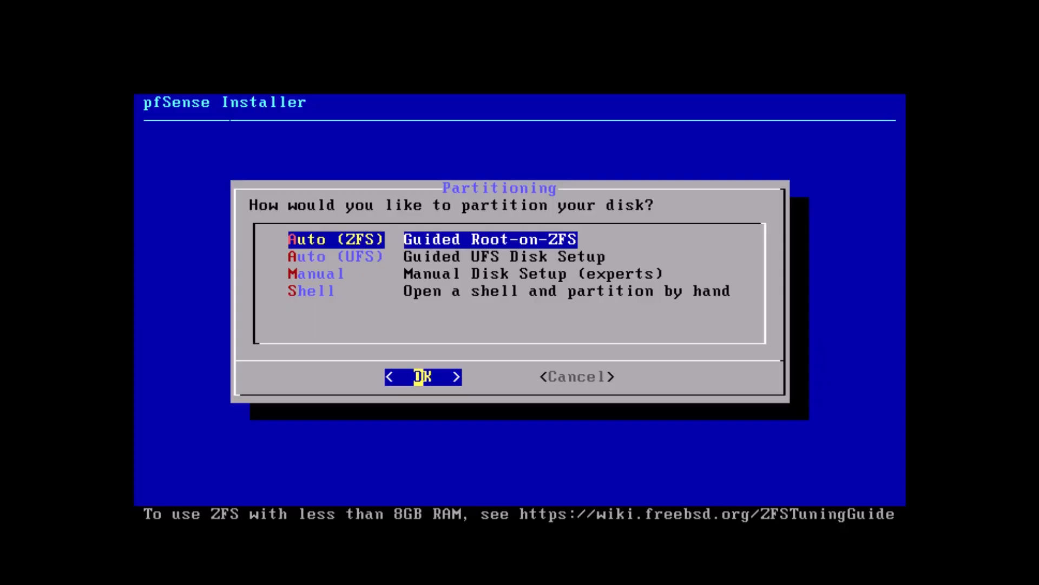
key("Return")
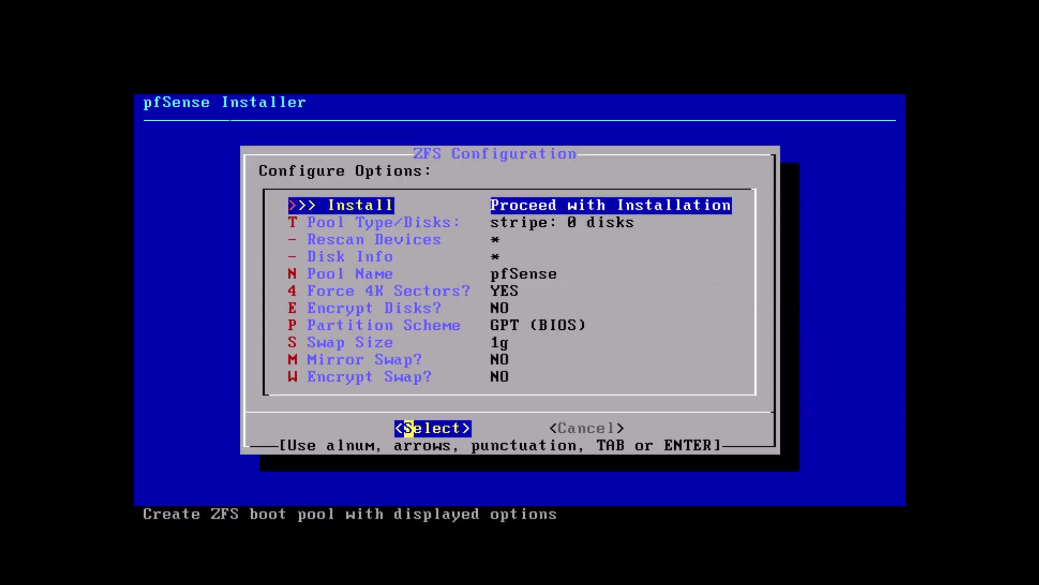
Step: Choose a stripe pool on disk da0 and confirm erasing it to install
key("Down")
key("Return")
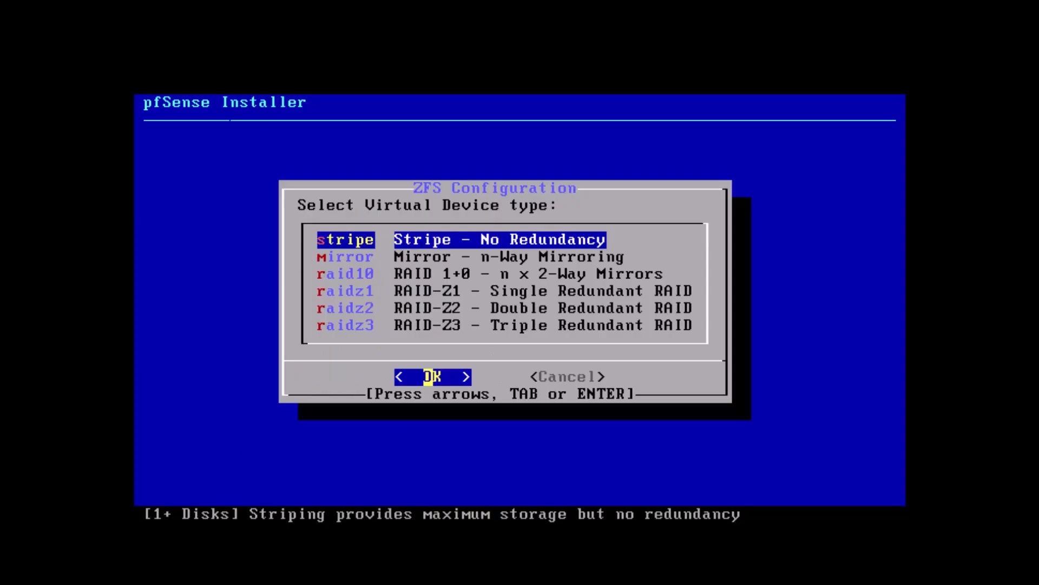
key("Return")
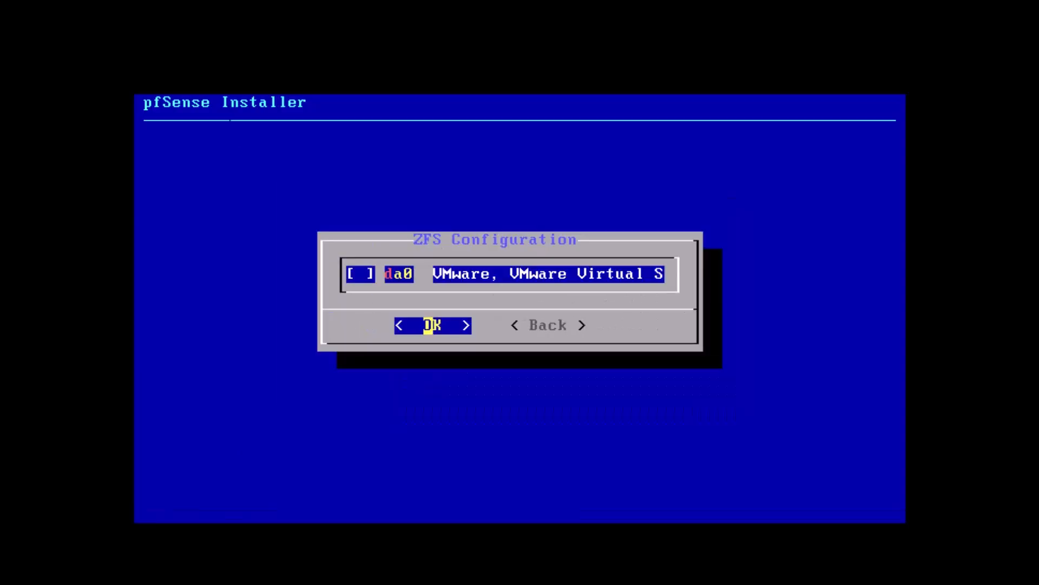
key("space")
key("Return")
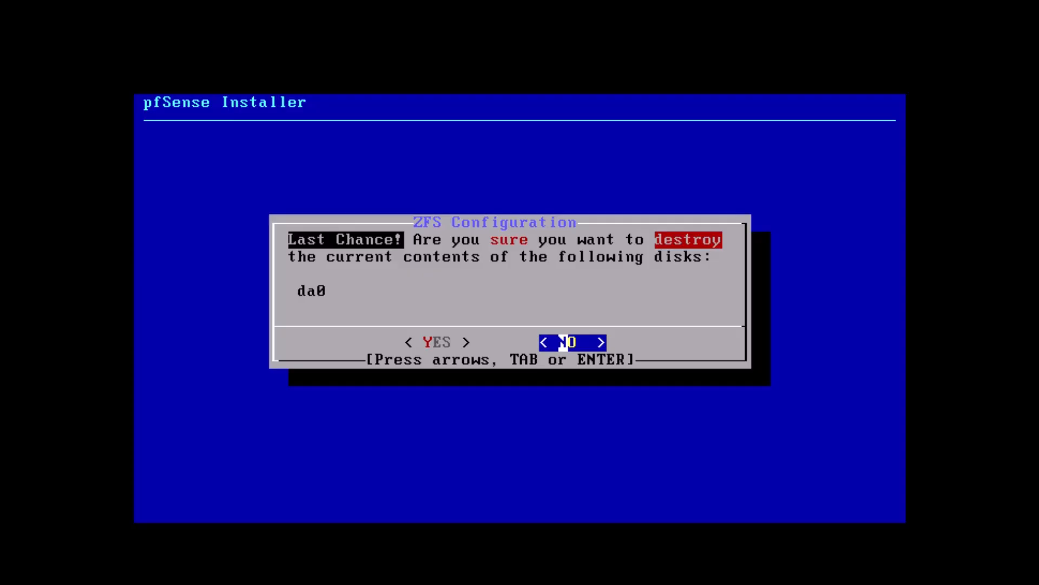
key("Left")
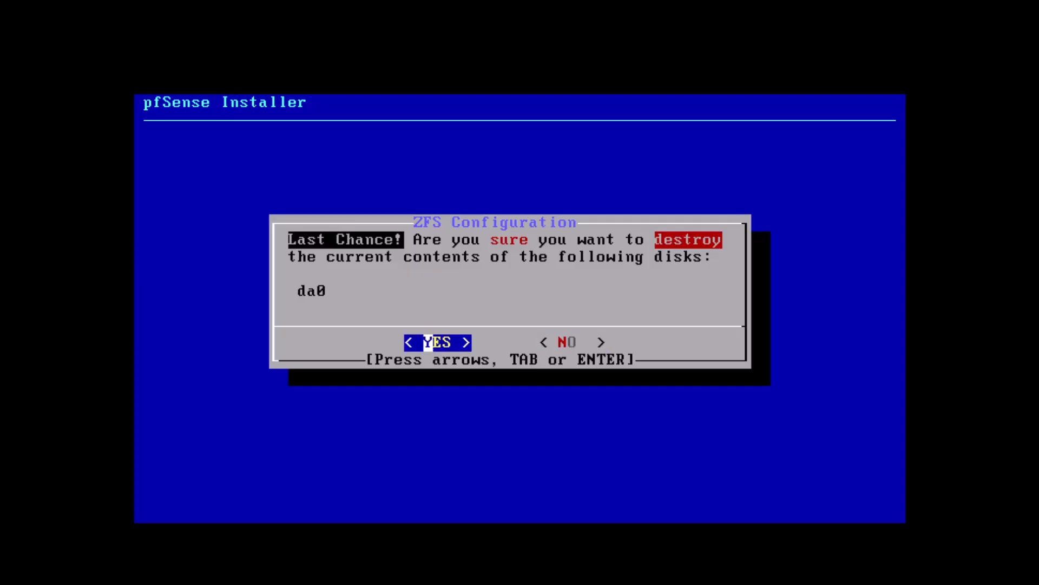
key("Return")
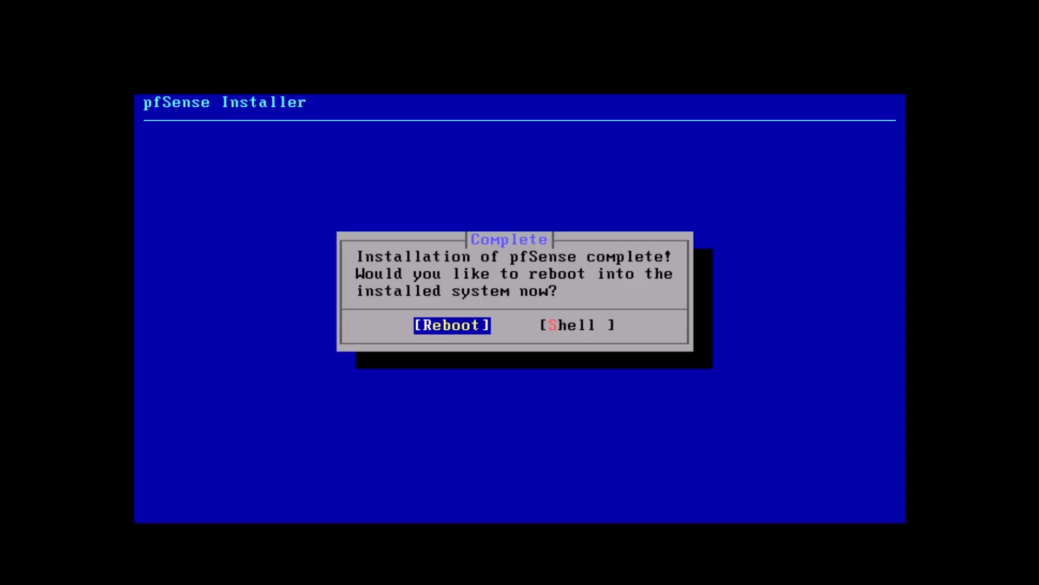
Step: Reboot into the installed pfSense and show the VM full screen
key("Return")
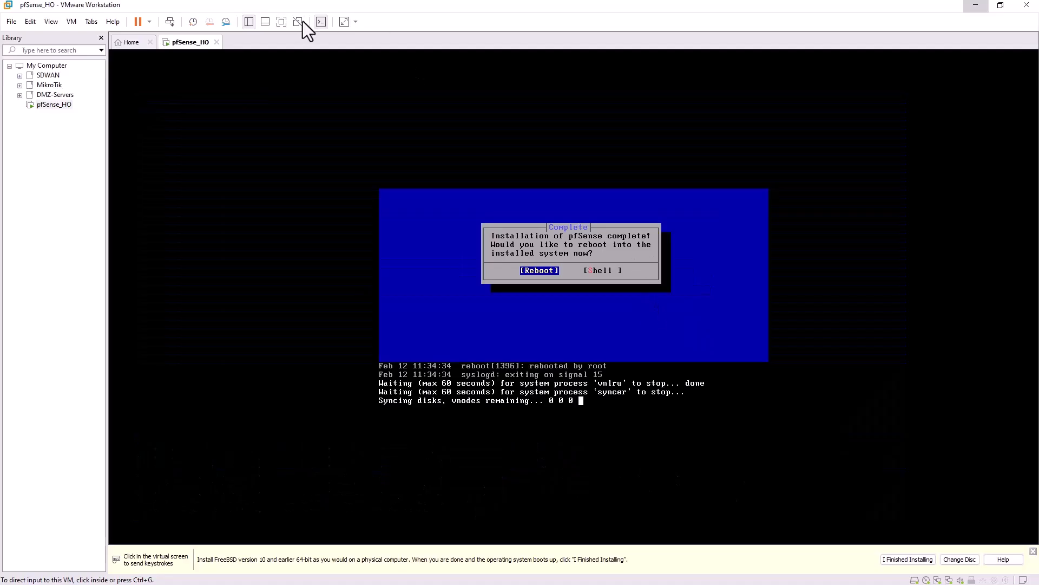
left_click(303, 22)
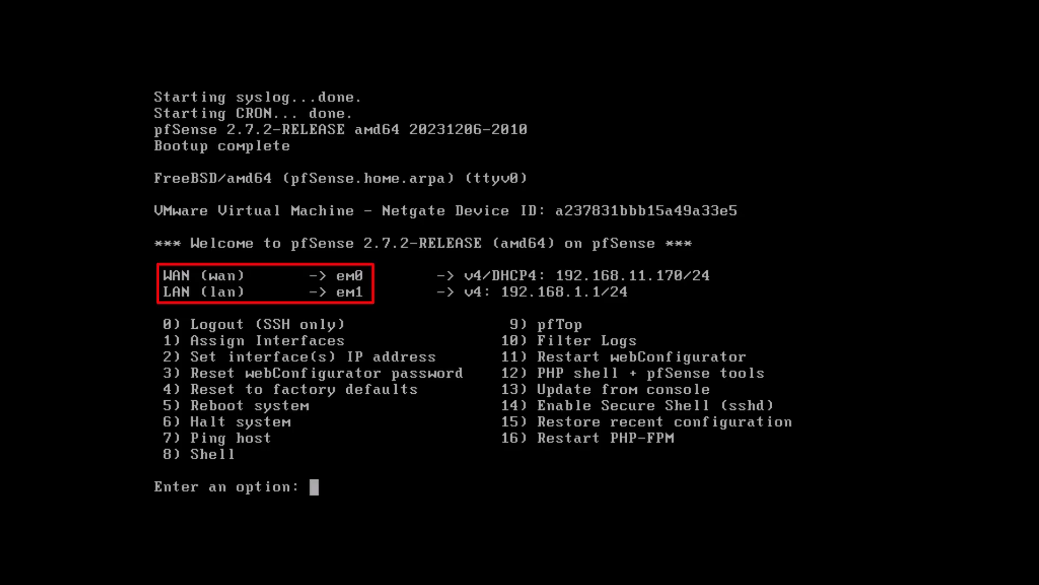
Step: Use console option 1 to assign WAN em0 and LAN em1 with no VLANs, confirming with y
type("1")
key("Return")
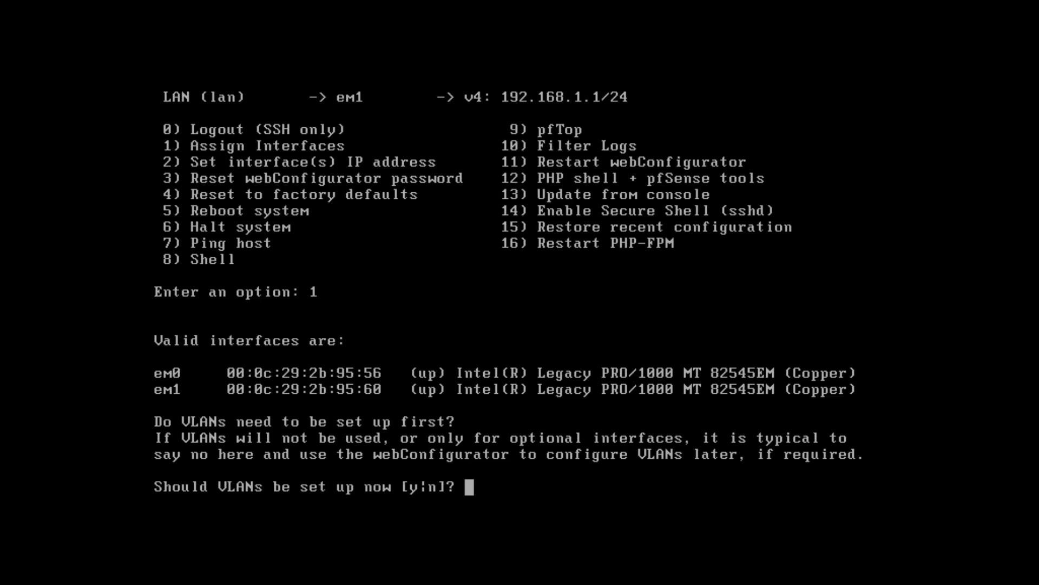
type("n")
key("Return")
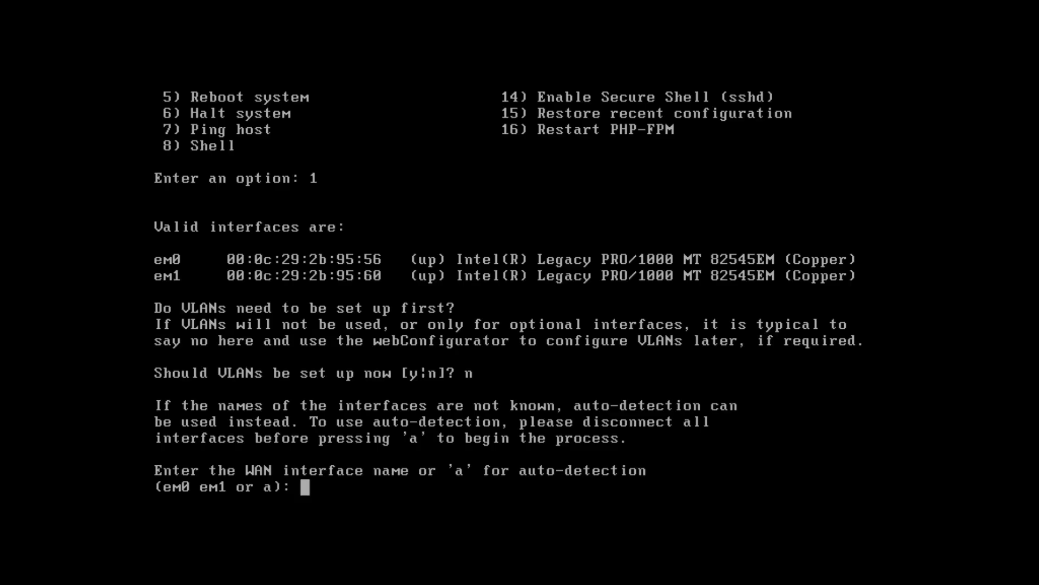
type("em0")
key("Return")
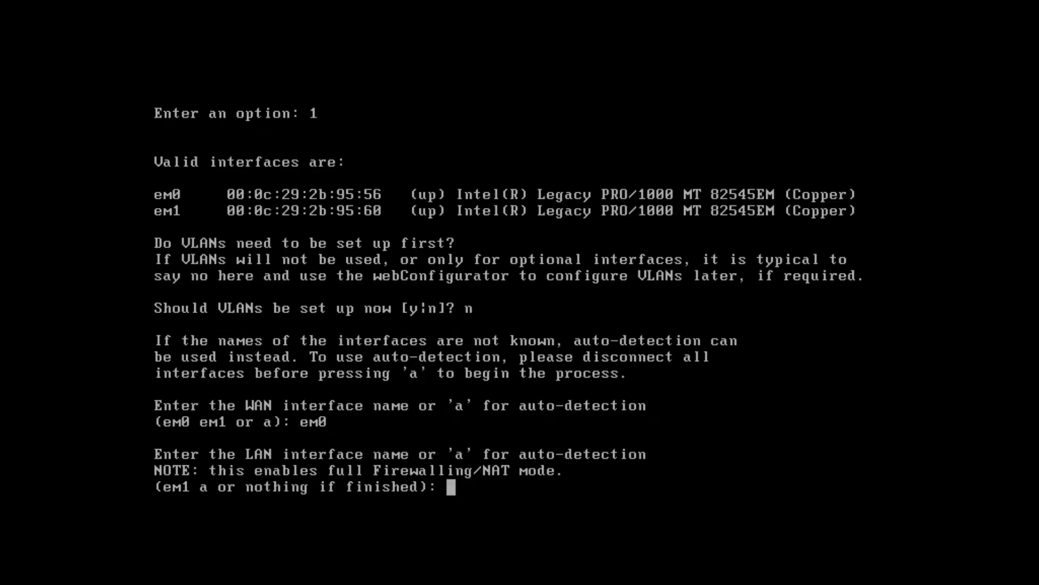
type("em1")
key("Return")
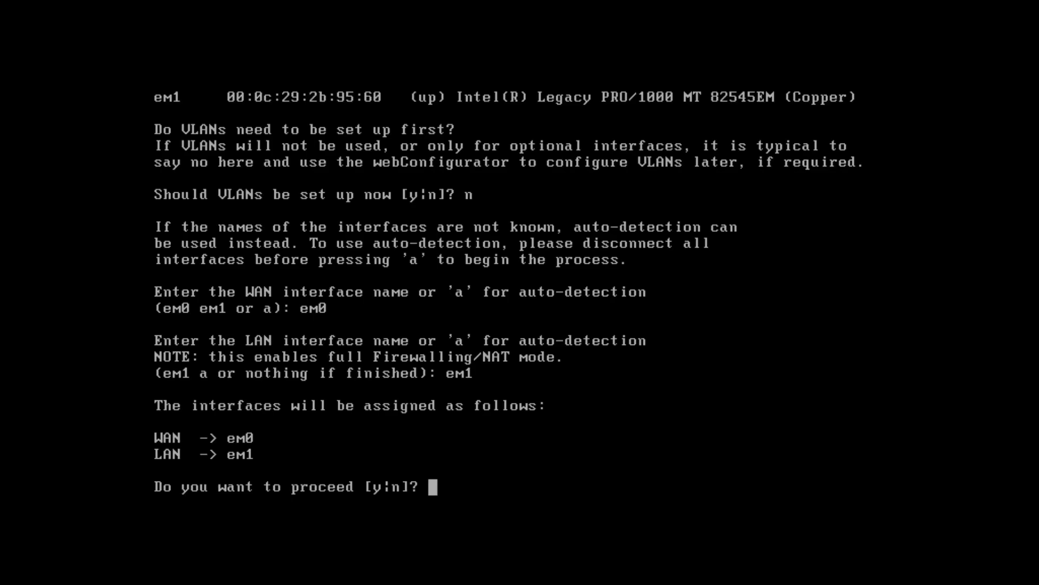
type("y")
key("Return")
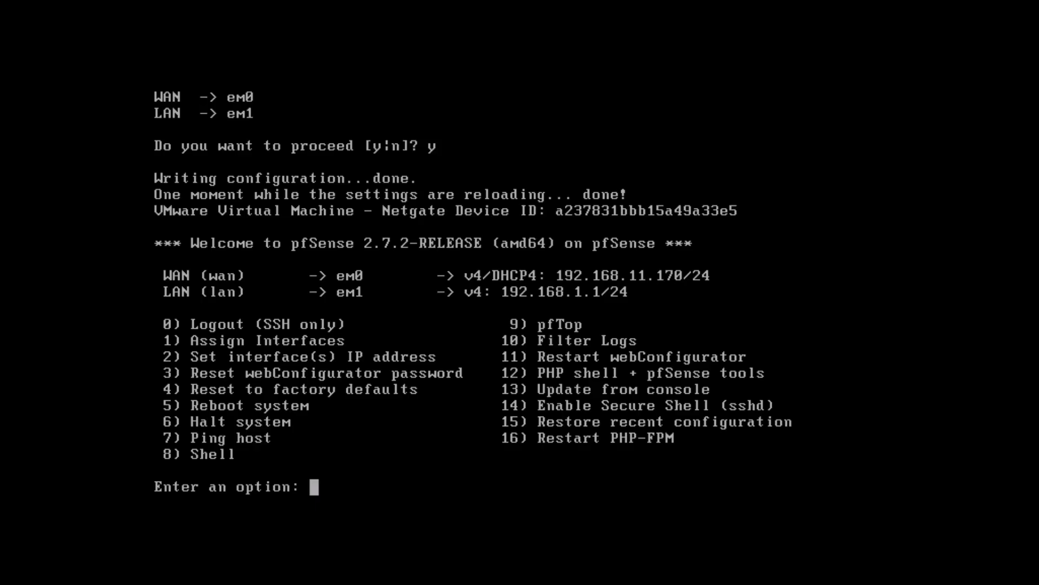
Step: Assign the LAN interface a static IPv4 address 10.10.10.1 with a /24 subnet
type("2")
key("Return")
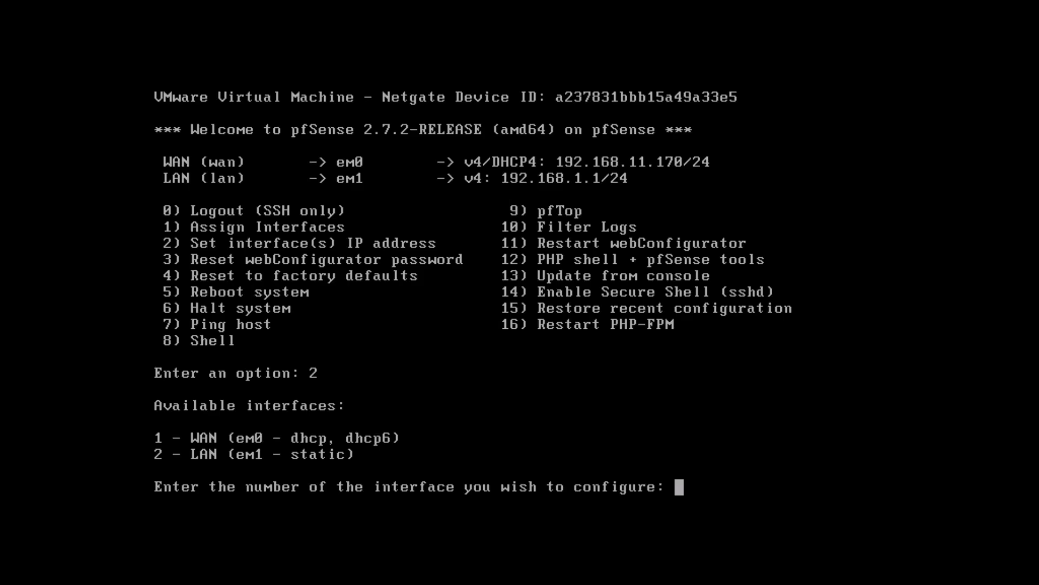
type("2")
key("Return")
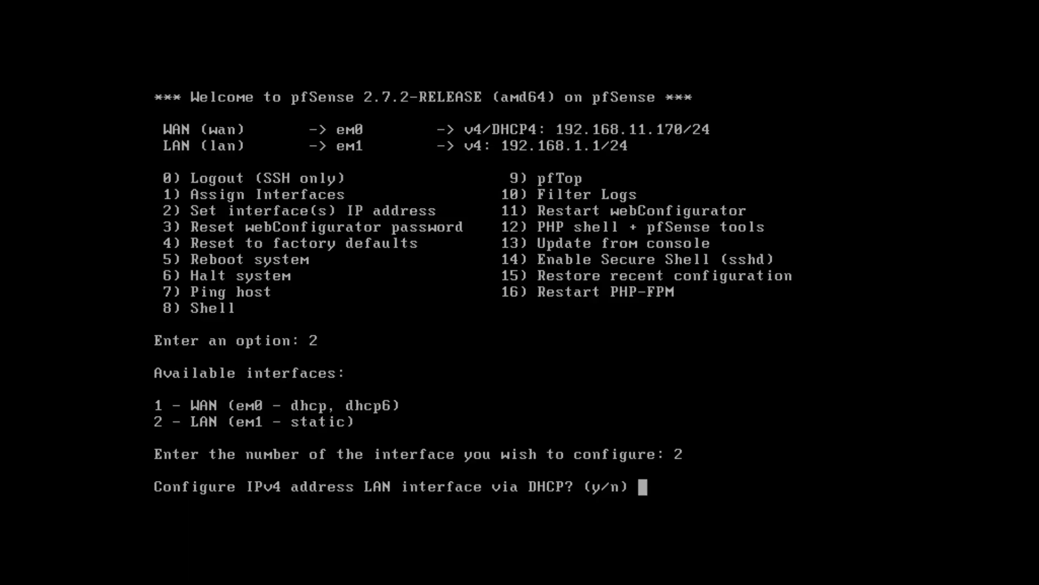
type("n")
key("Return")
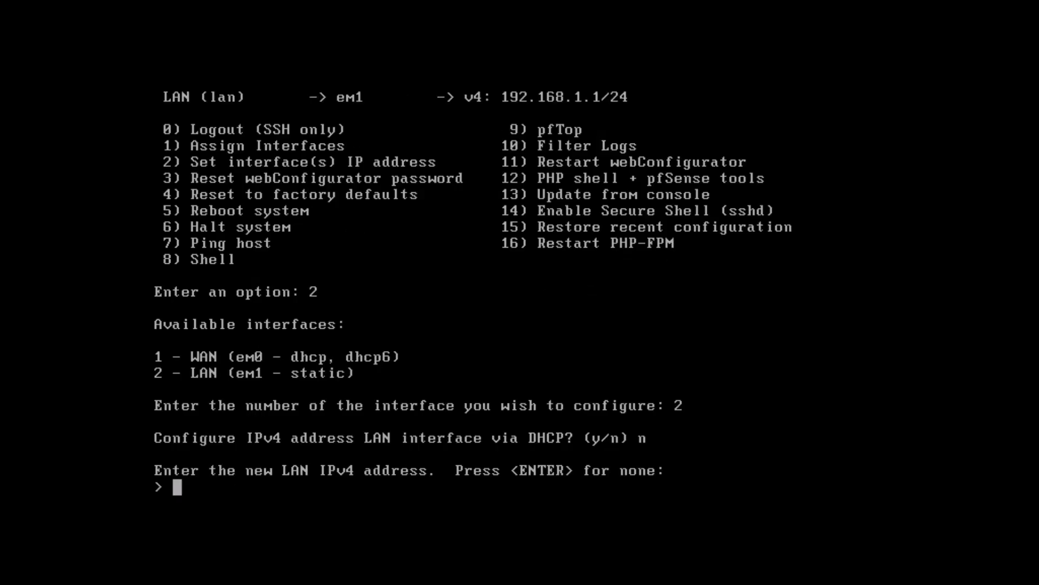
type("10.10.10.1")
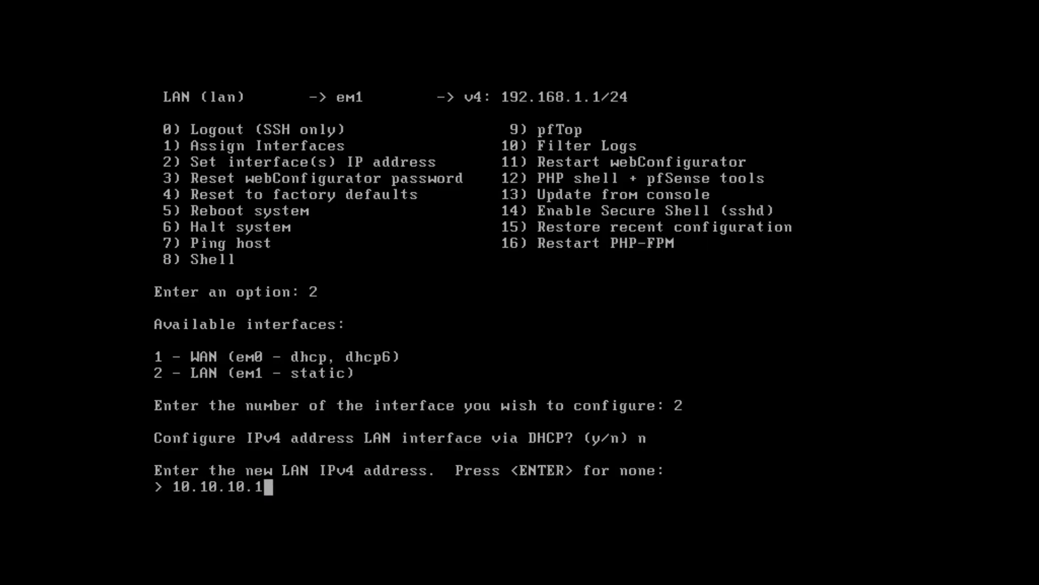
key("Return")
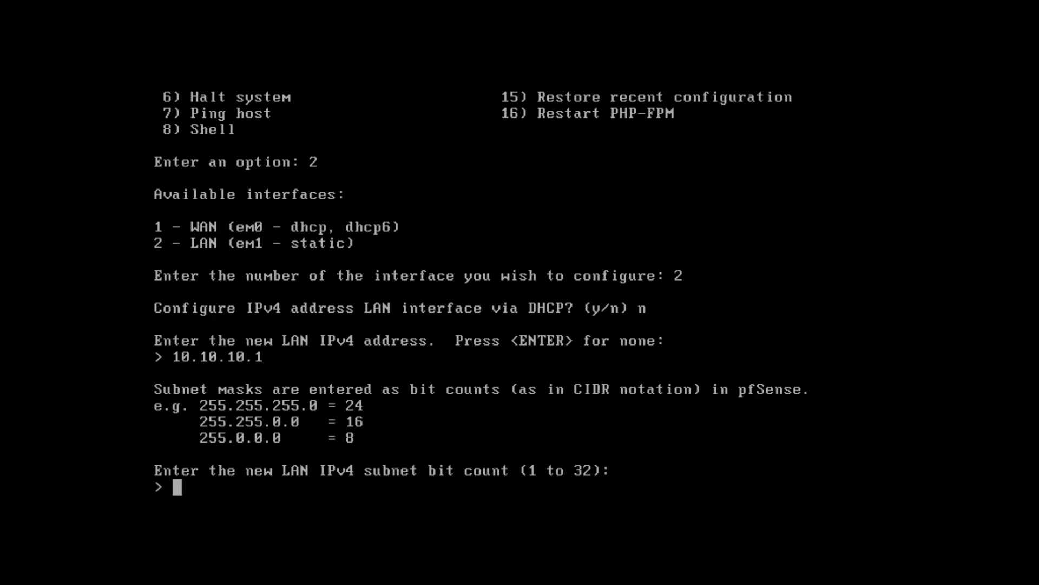
type("24")
key("Return")
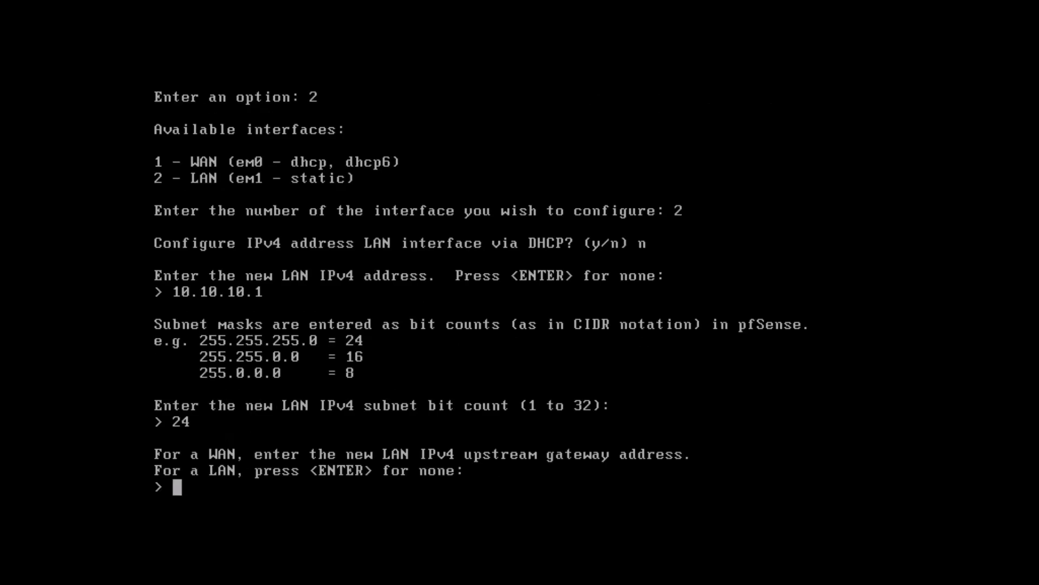
Step: Leave the LAN gateway and IPv6 empty, decline the DHCP server, and revert the webConfigurator to HTTP
key("Return")
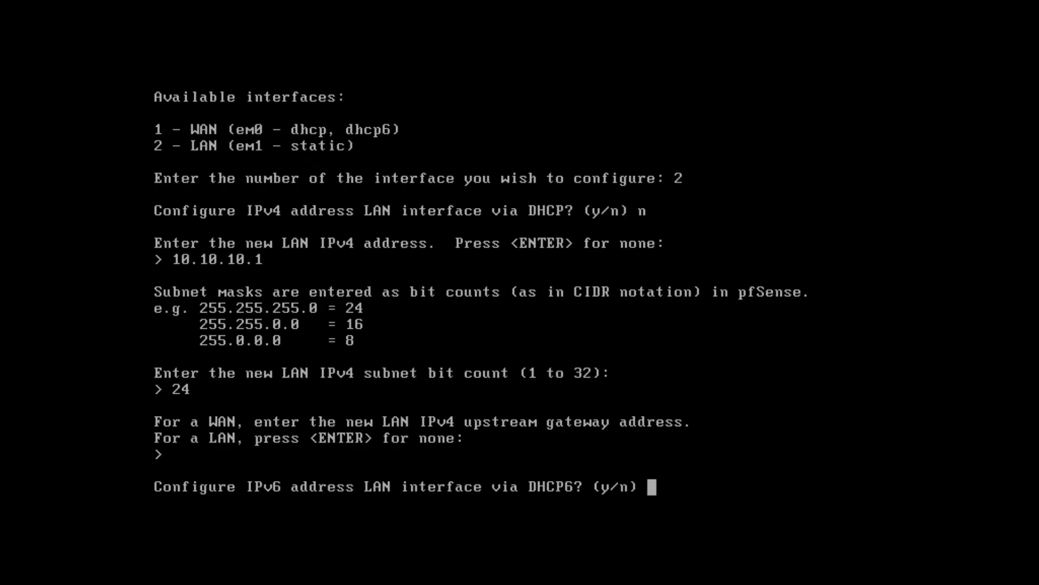
type("n")
key("Return")
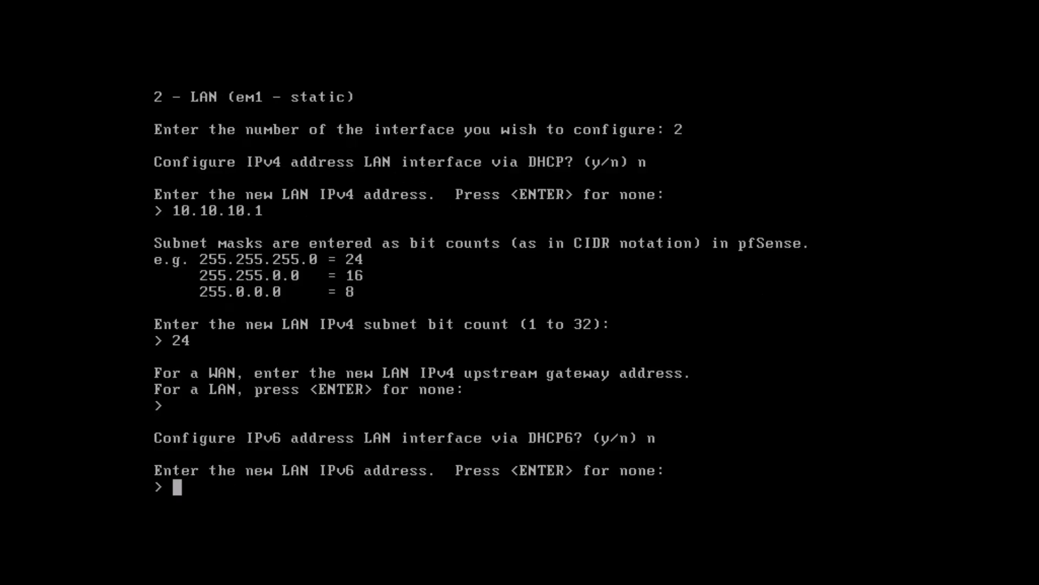
key("Return")
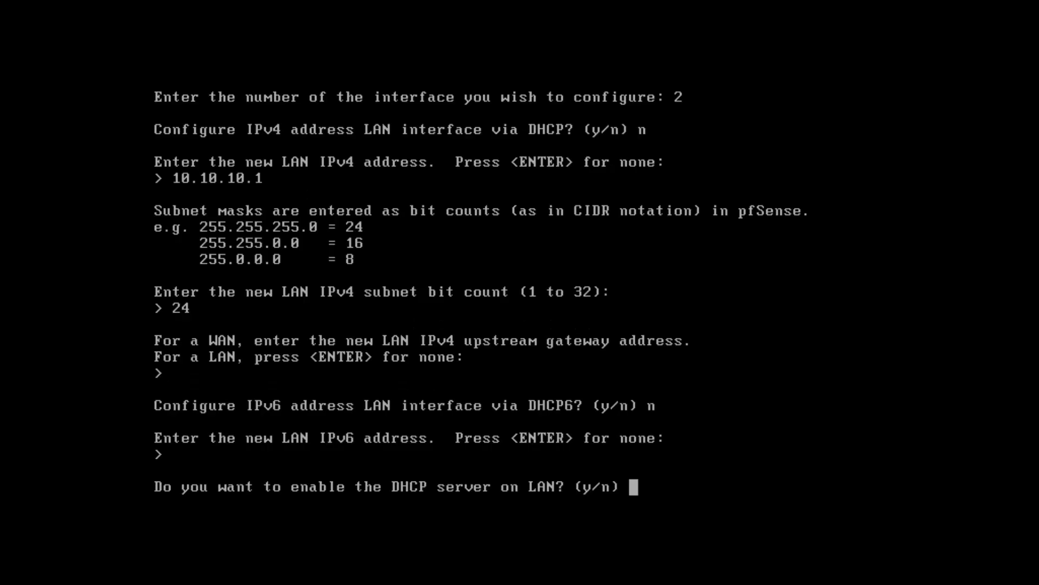
type("n")
key("Return")
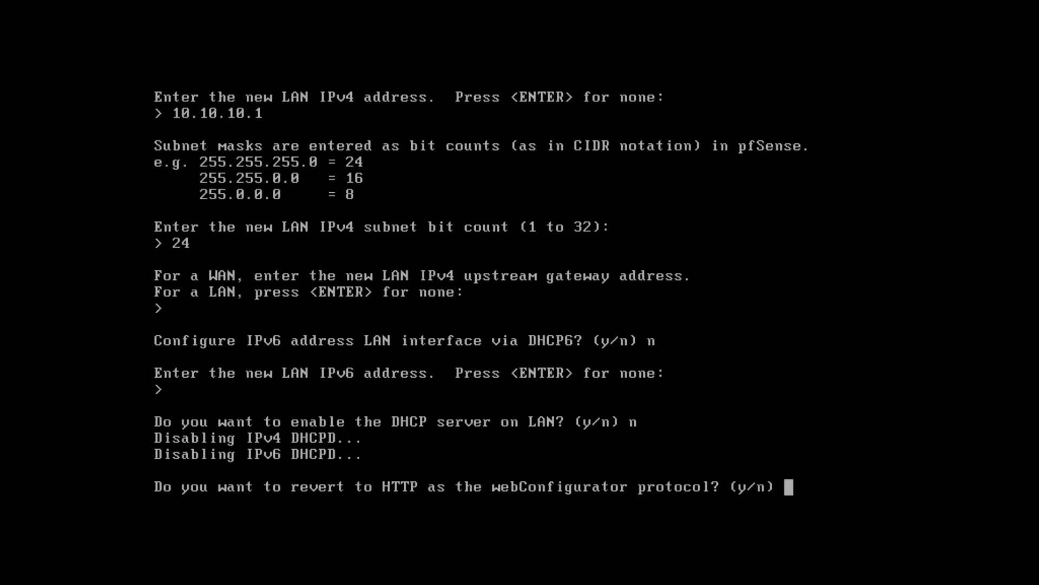
type("y")
key("Return")
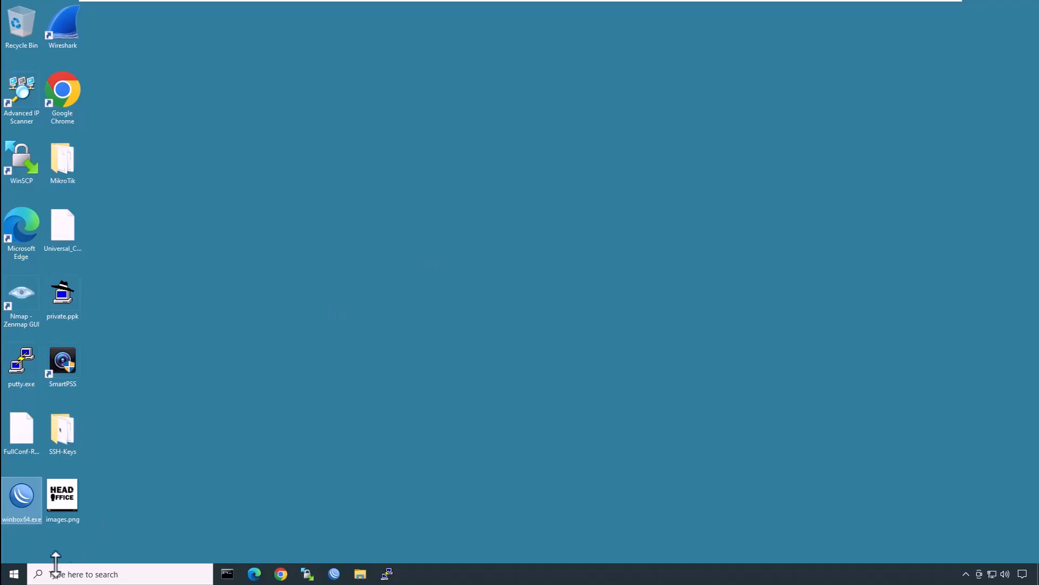
Step: In Command Prompt, run ipconfig and ping 10.10.10.1 to confirm replies from pfSense
right_click(14, 574)
left_click(48, 518)
key("Return")
type("ipconfig")
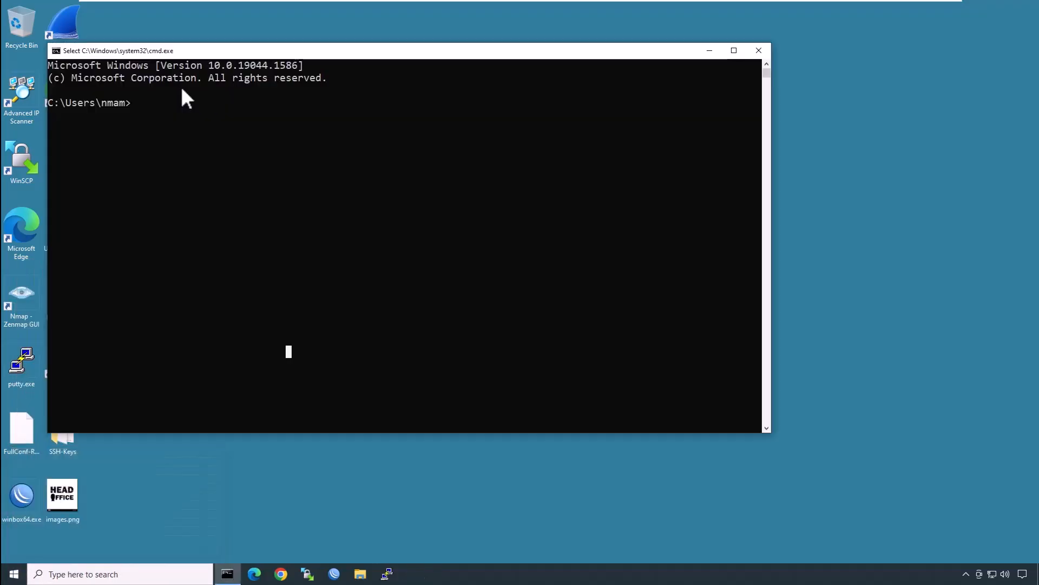
key("Return")
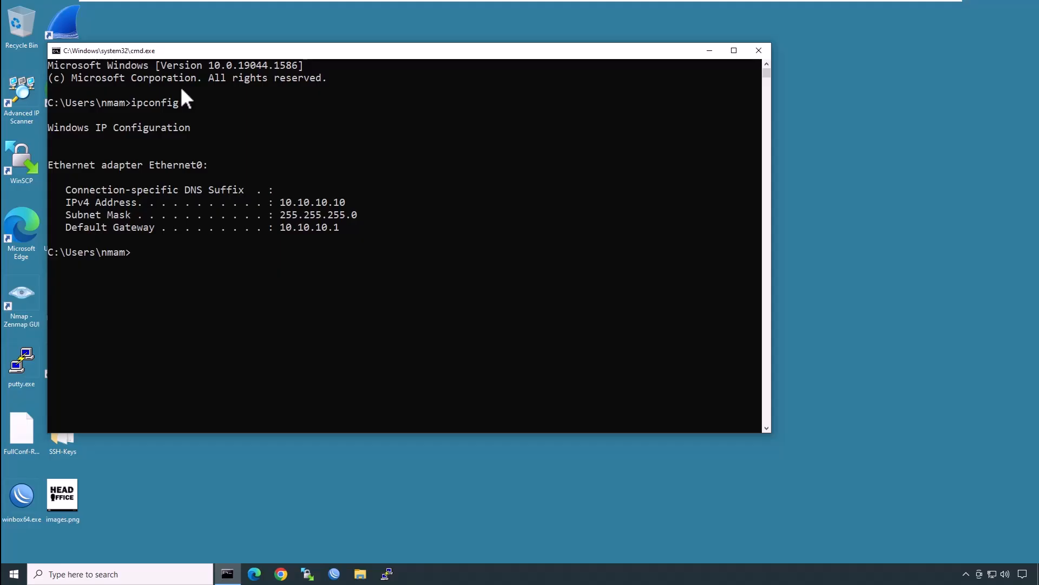
type("ping 10.10.10.1")
key("Return")
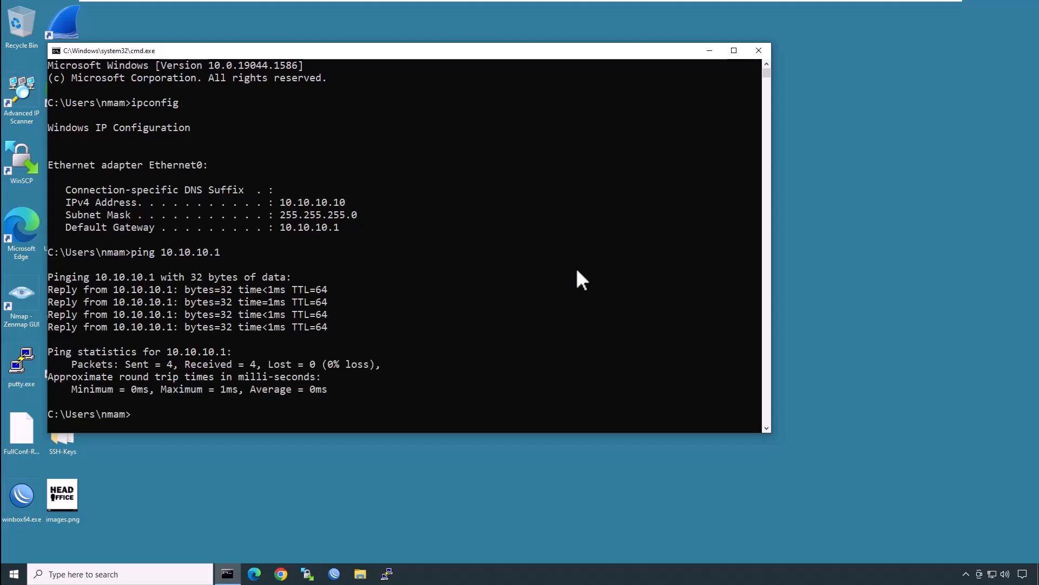
left_click(260, 571)
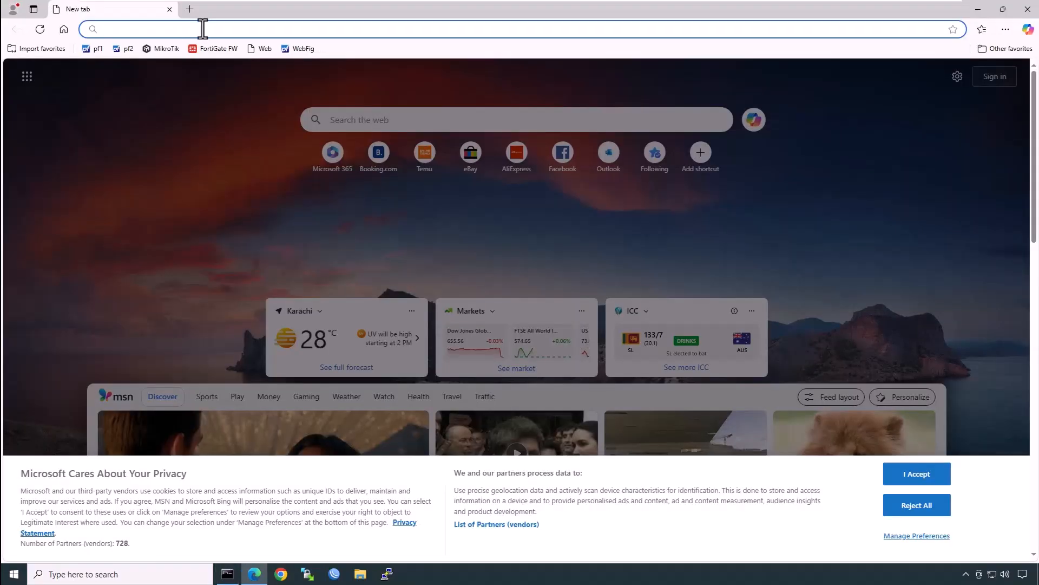
type("http:/")
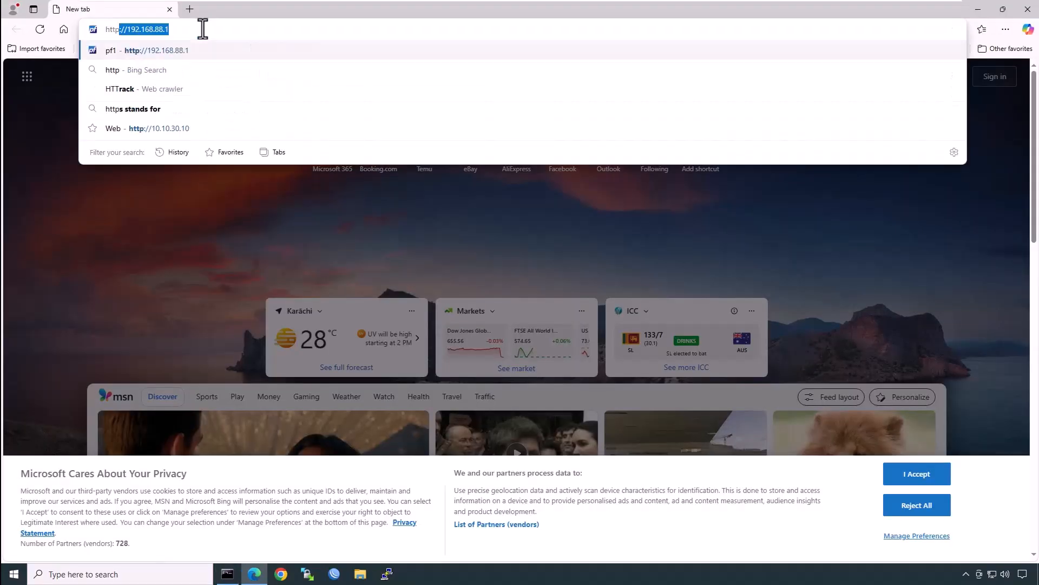
type("/10.")
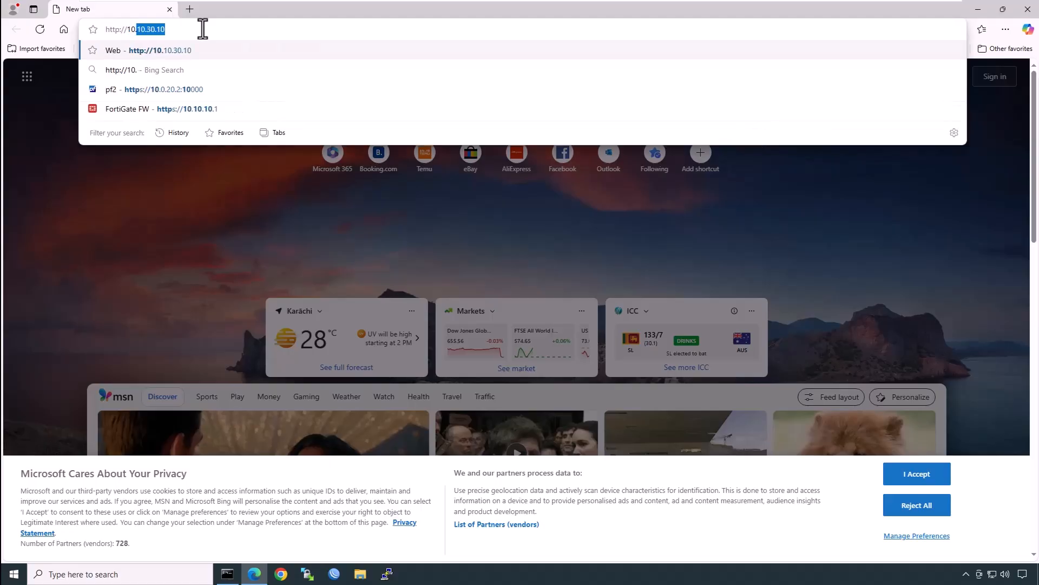
type("10.10.1")
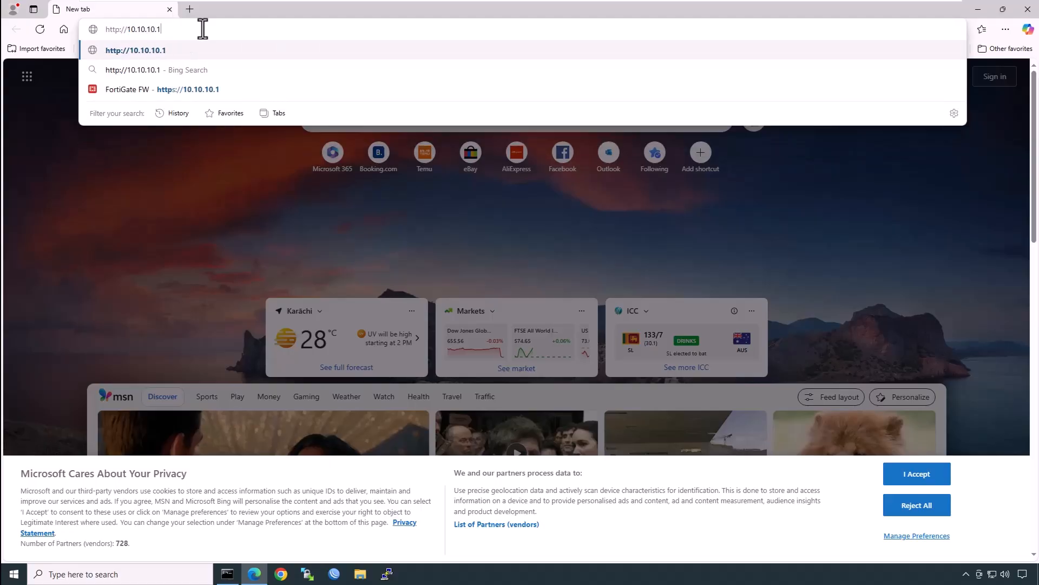
key("Return")
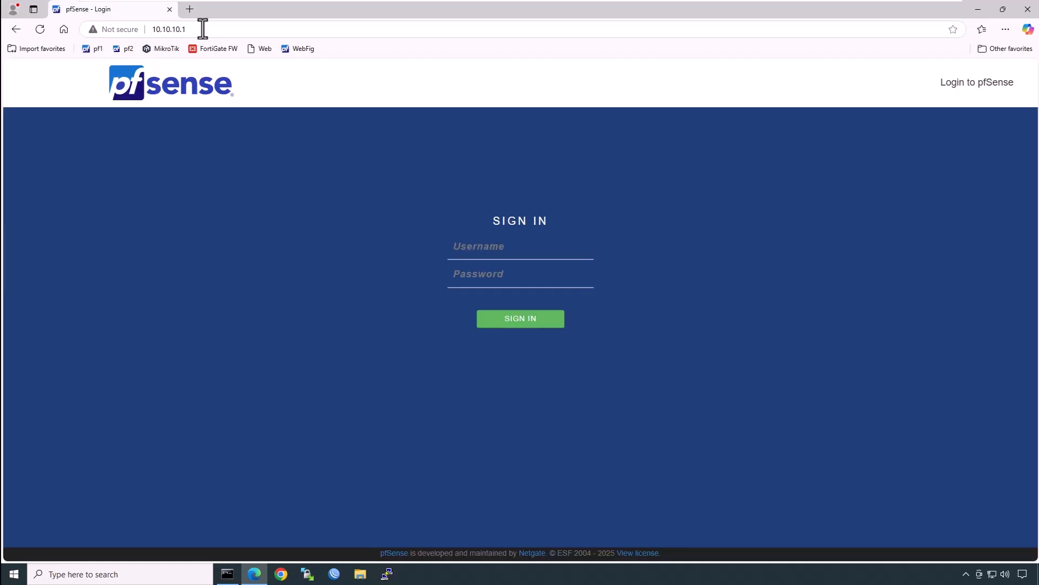
type("adminpfsense")
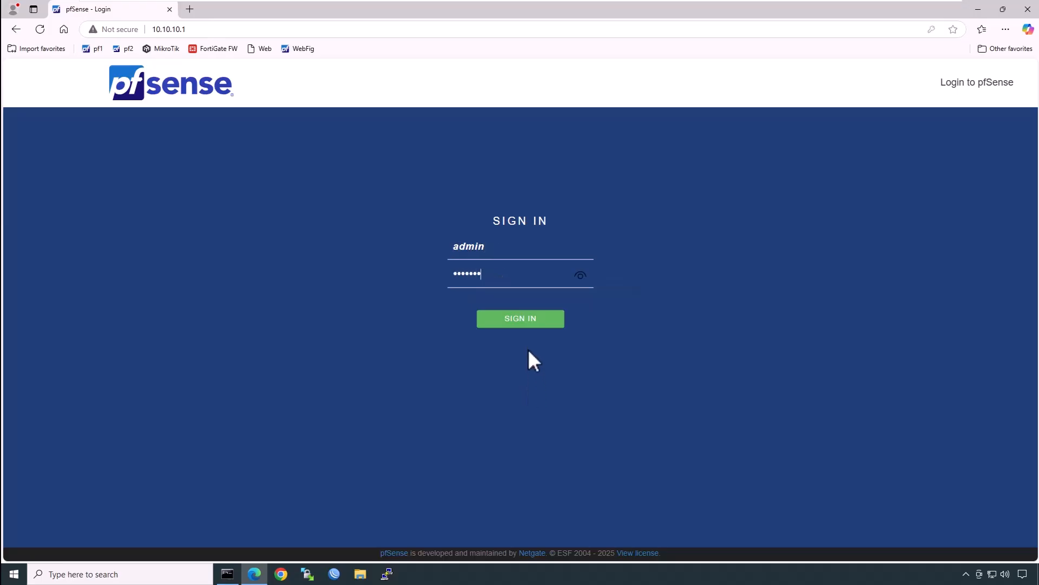
left_click(522, 320)
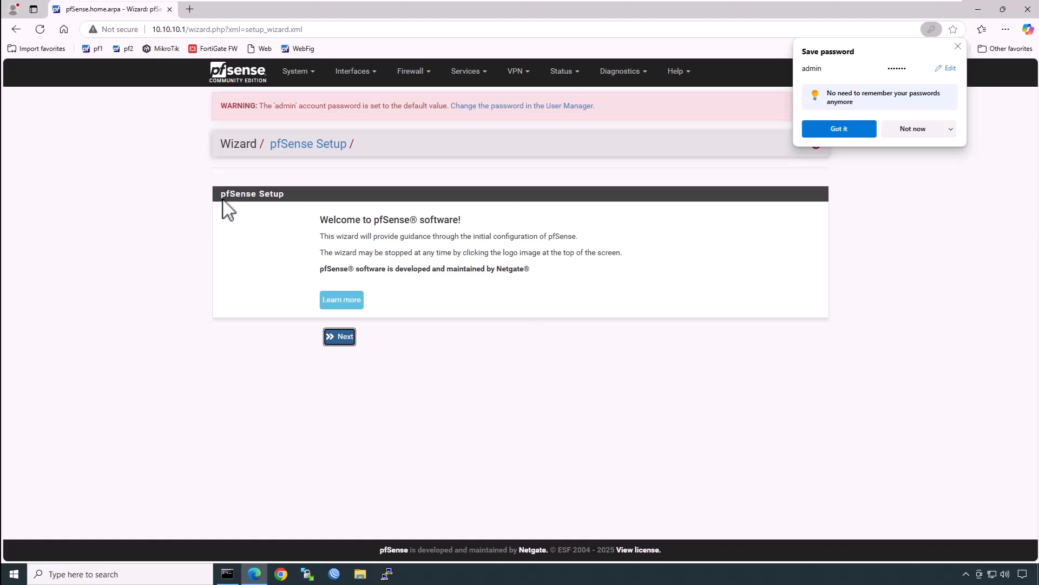
Step: Start the setup wizard and change the hostname to pfSense-HO
left_click(342, 337)
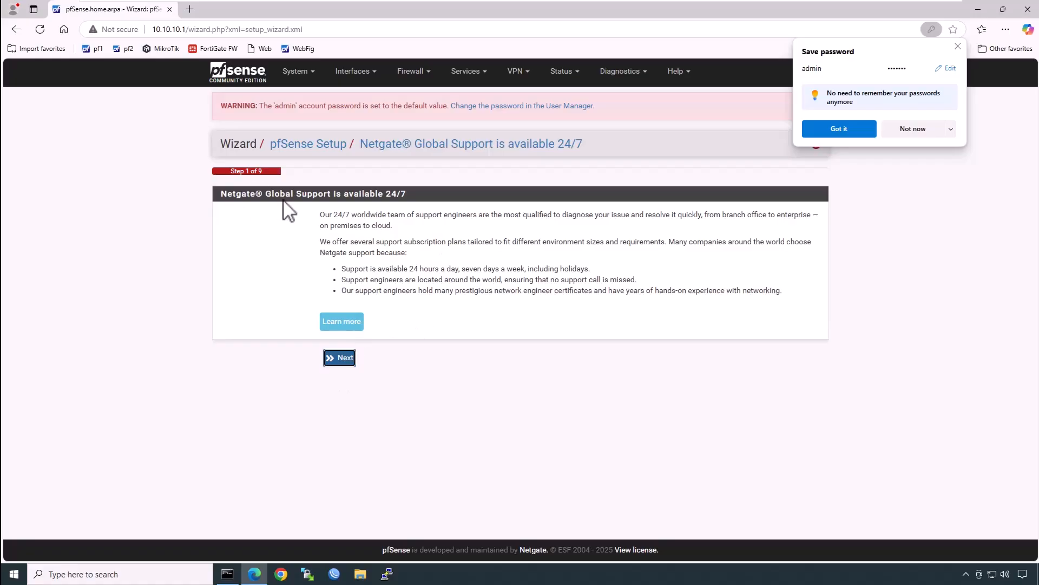
left_click(340, 359)
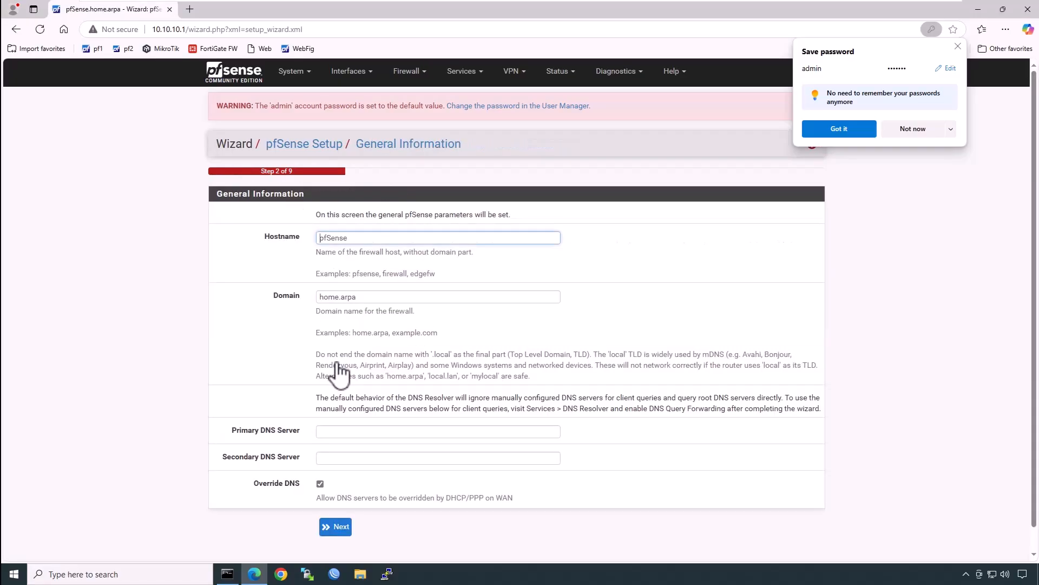
left_click(366, 239)
type("-HO")
scroll(382, 336, "down", 1)
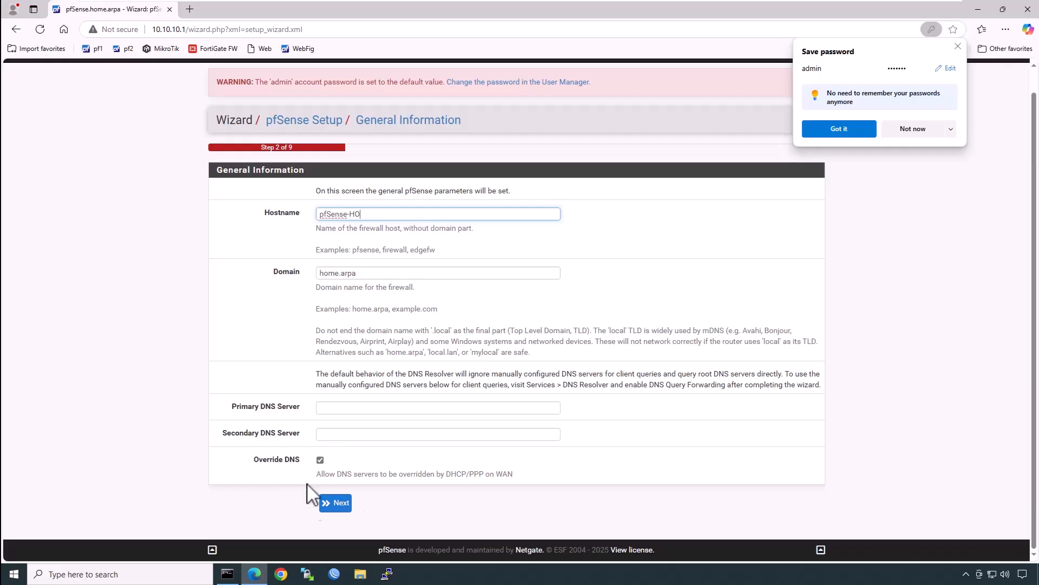
left_click(336, 504)
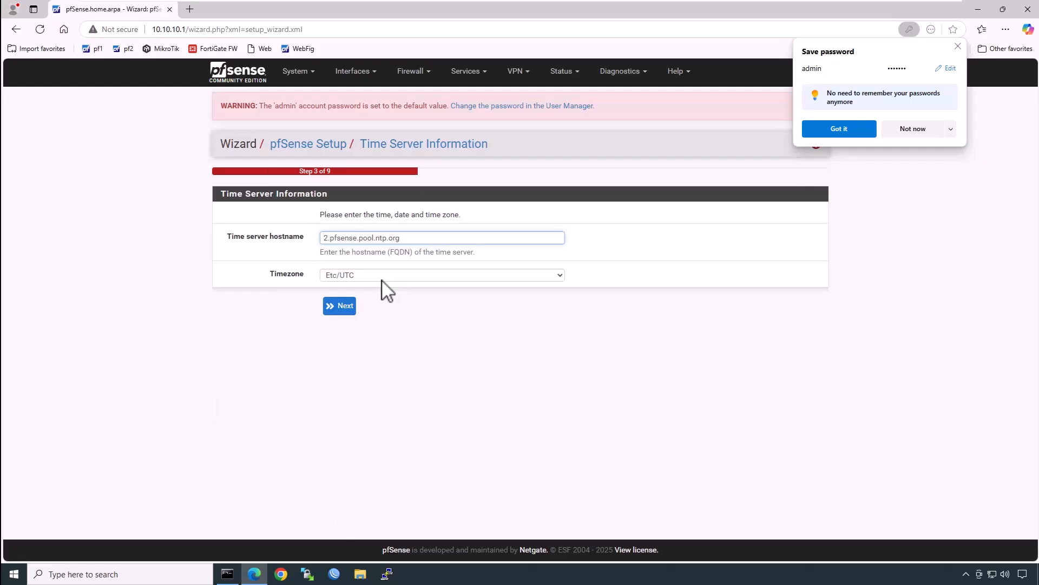
Step: Keep the default time server, timezone, WAN settings and LAN 10.10.10.1/24
left_click(339, 306)
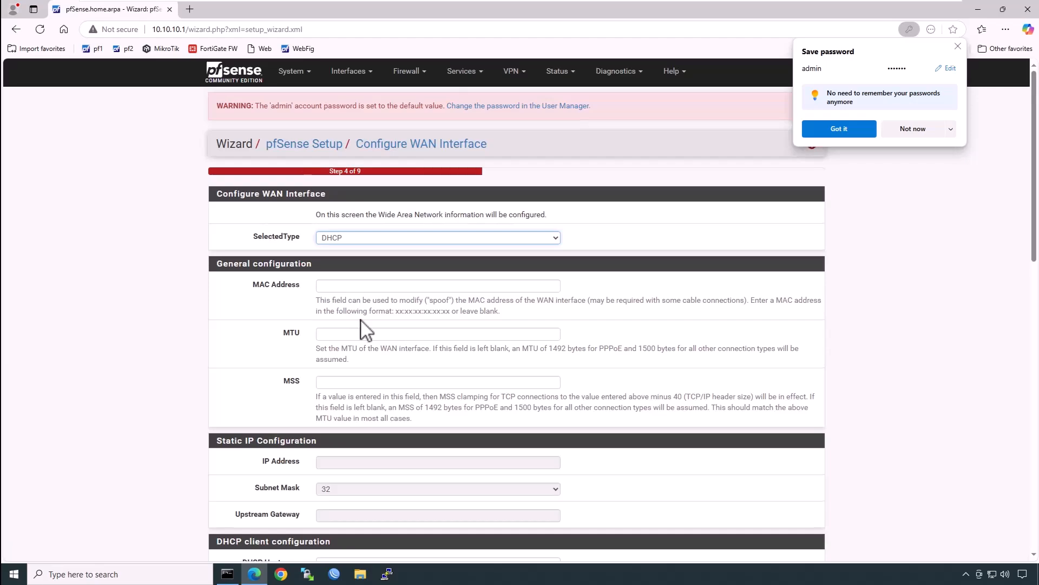
scroll(366, 320, "down", 10)
scroll(373, 303, "down", 4)
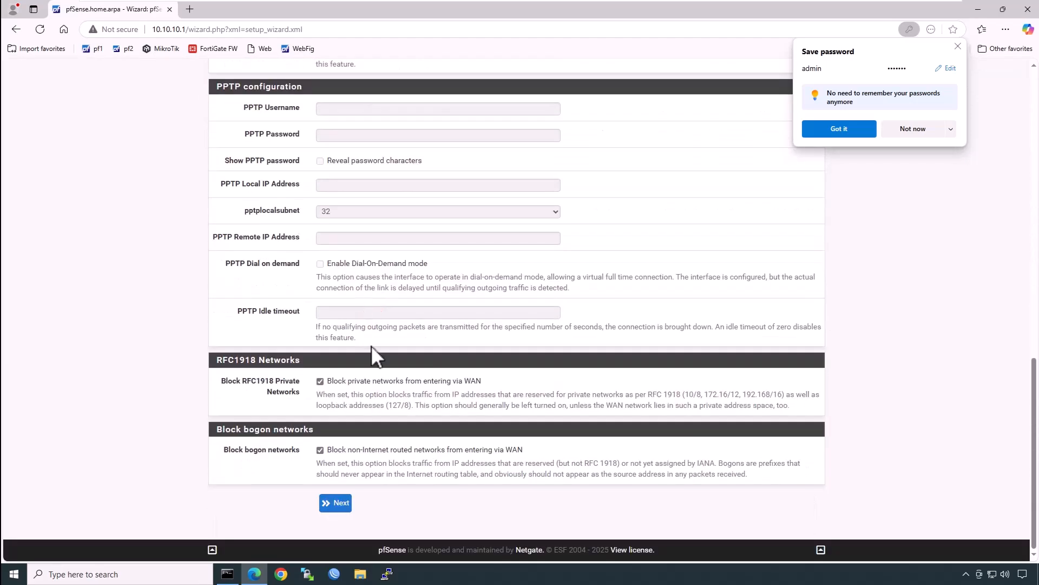
left_click(340, 504)
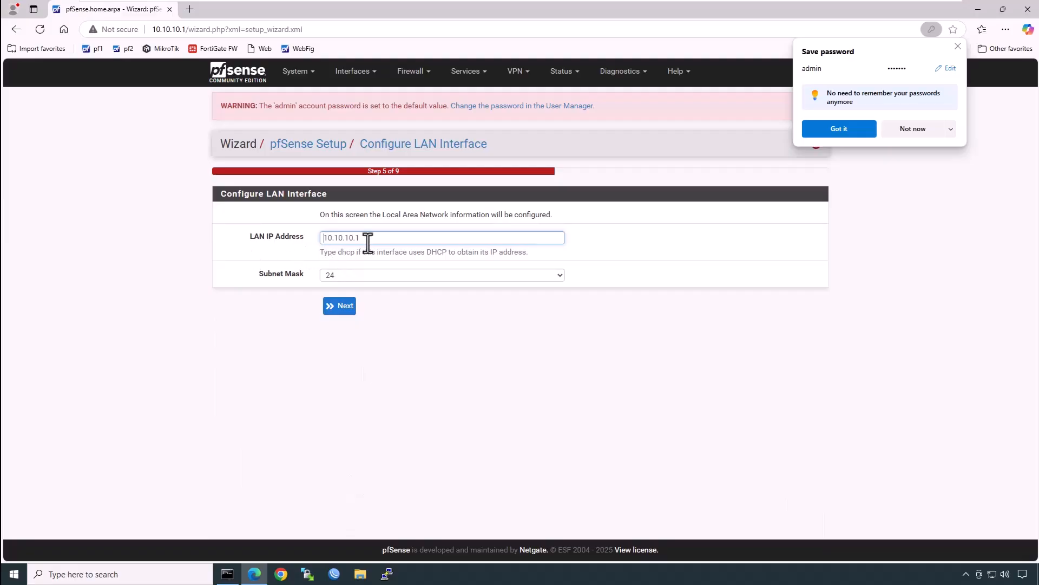
left_click(341, 307)
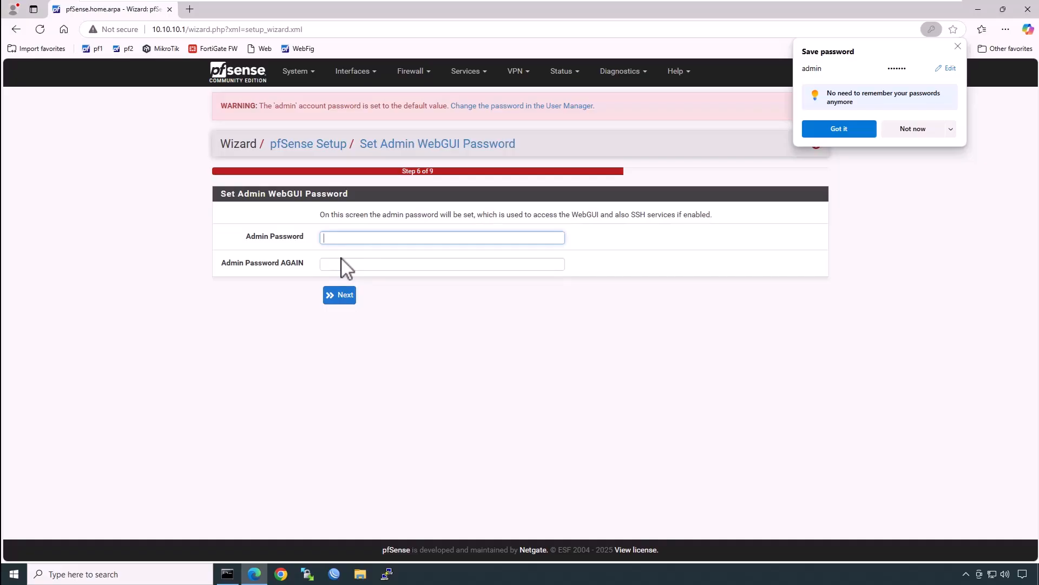
Step: Set and confirm a new admin password, then reload pfSense with the new configuration
type("•••••••••")
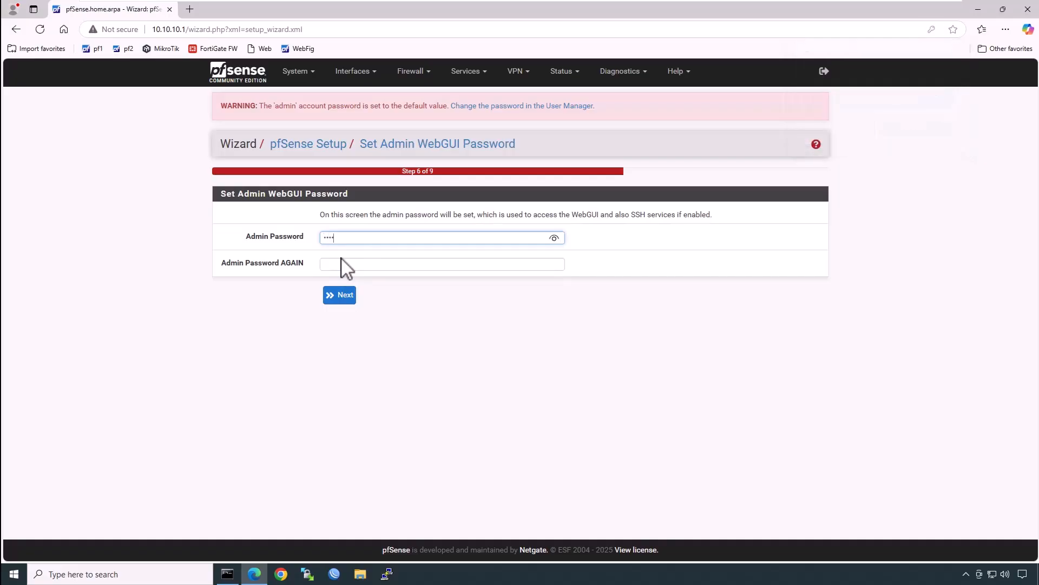
key("Tab")
type("•••")
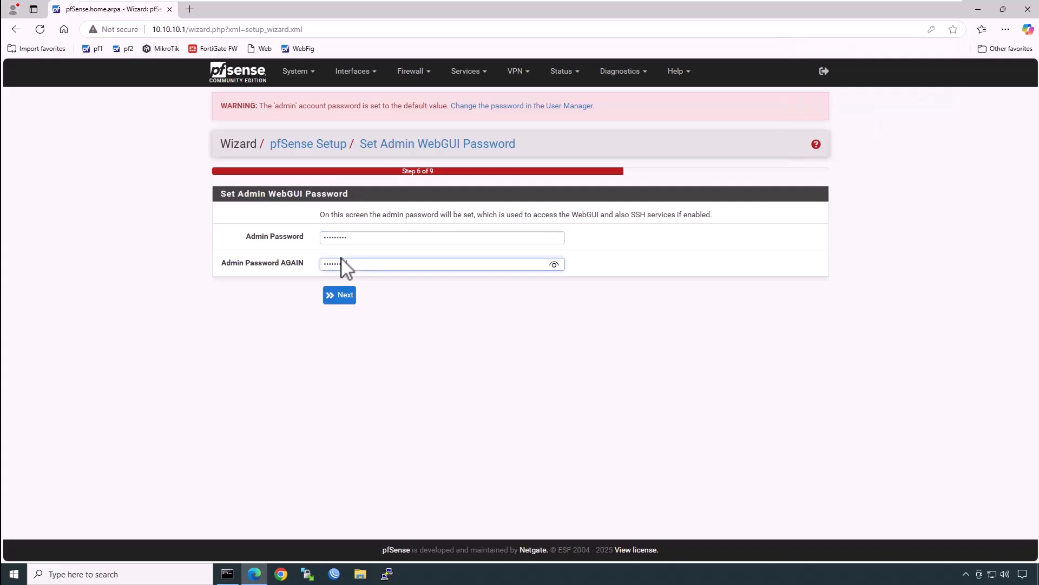
left_click(338, 296)
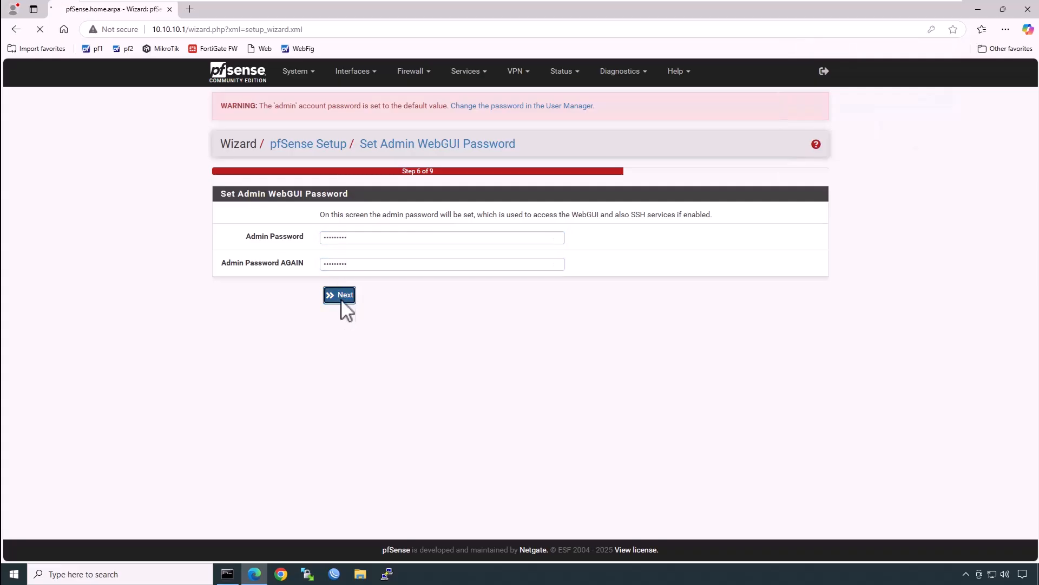
left_click(343, 210)
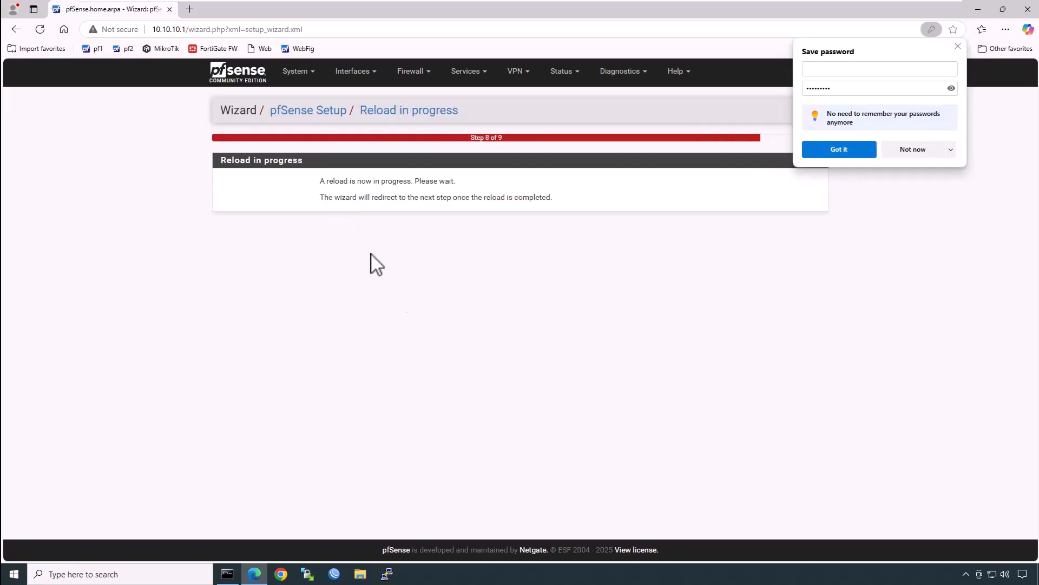
left_click(912, 149)
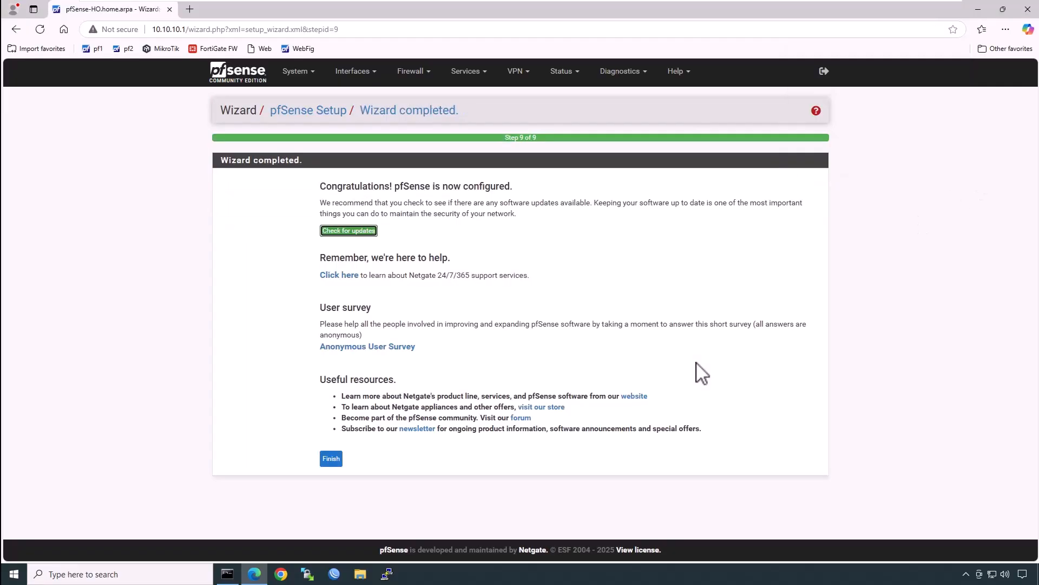
Step: Finish the wizard, accept the copyright notices and dismiss the survey to reach the dashboard
left_click(331, 460)
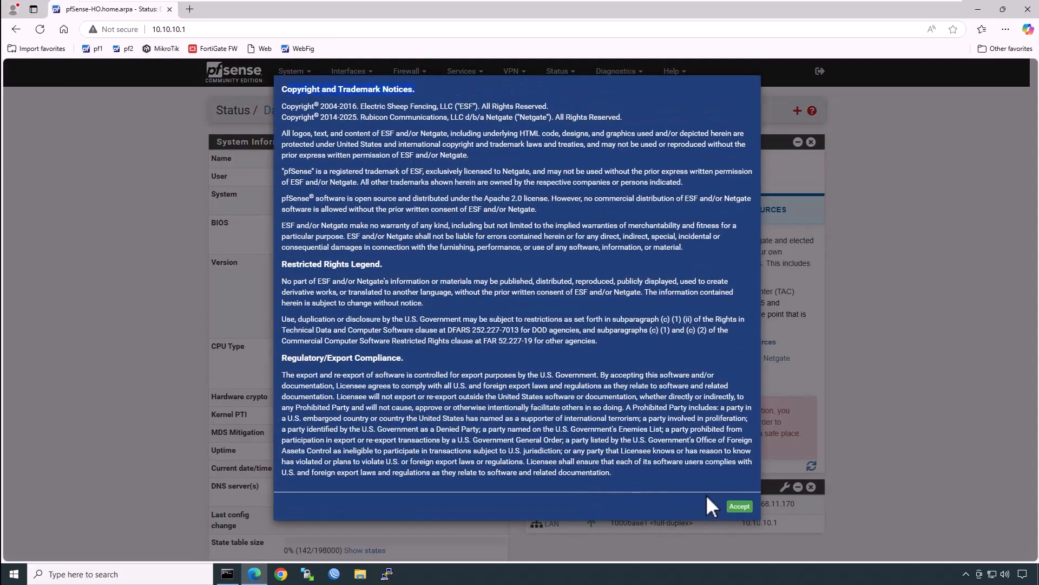
left_click(739, 506)
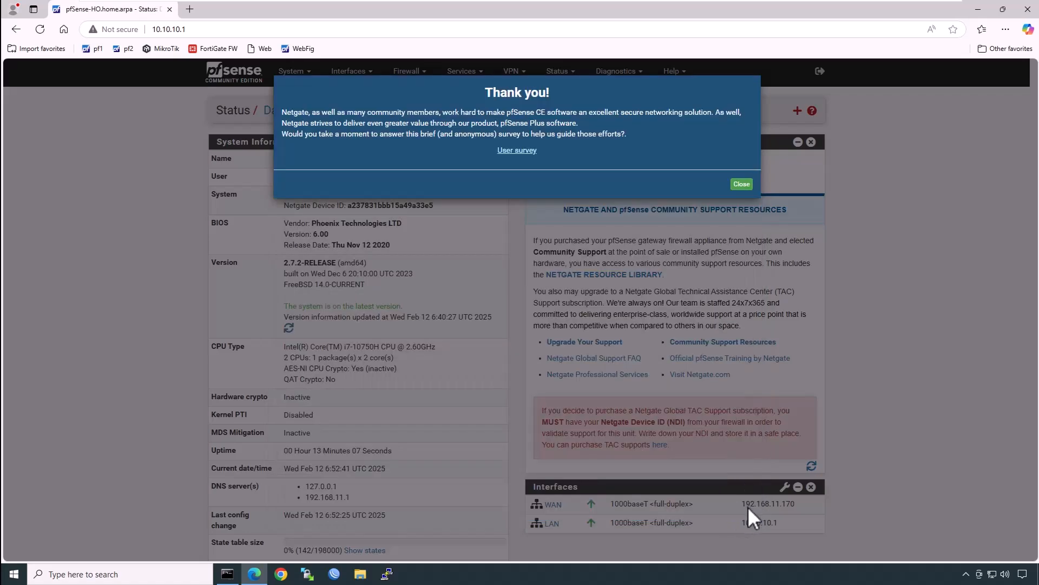
left_click(740, 185)
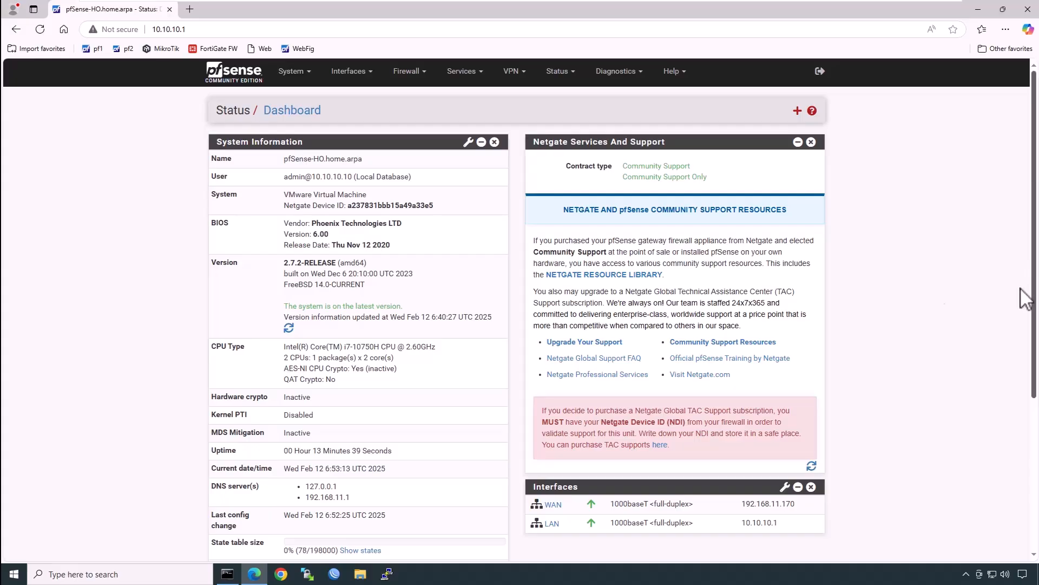
Step: Open the WAN interface settings, keeping the interface enabled, and select its description
left_click(364, 79)
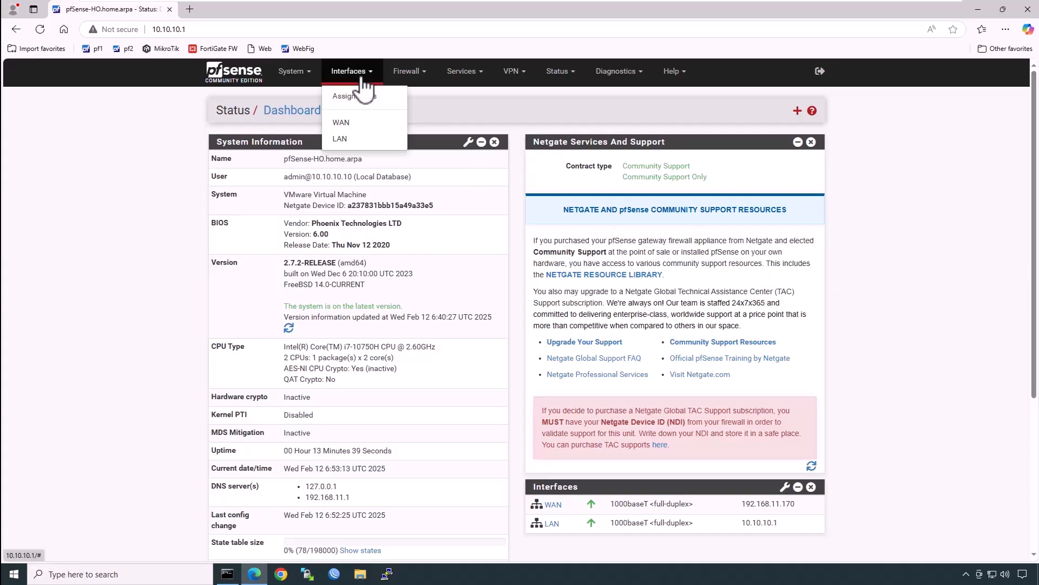
left_click(351, 123)
left_click(320, 163)
left_click(320, 164)
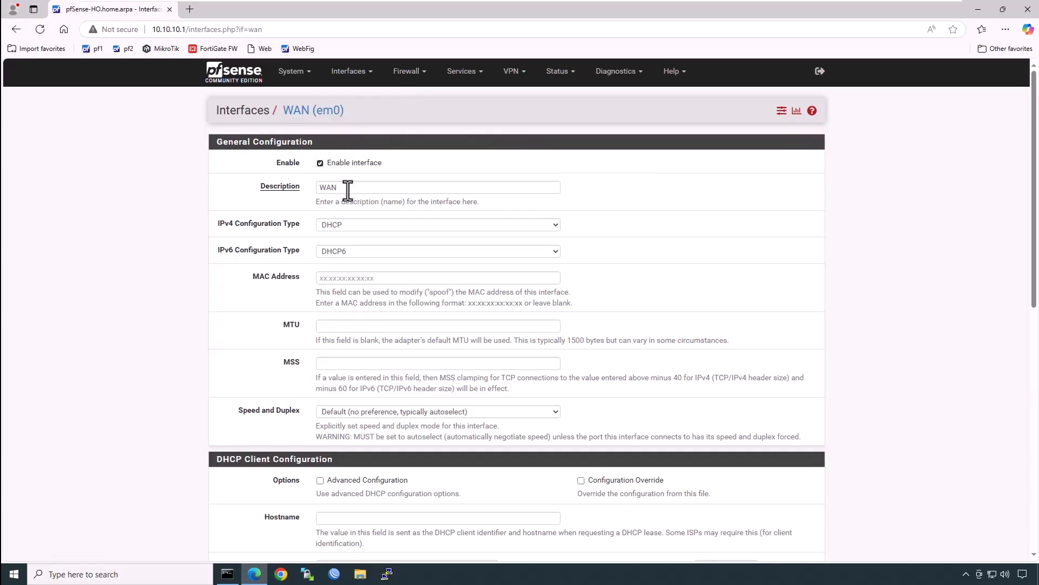
double_click(348, 187)
left_click(303, 252)
Step: Set WAN to Static IPv4 with 192.168.11.110/24 and IPv6 configuration None
left_click(377, 226)
left_click(378, 253)
scroll(515, 266, "down", 1)
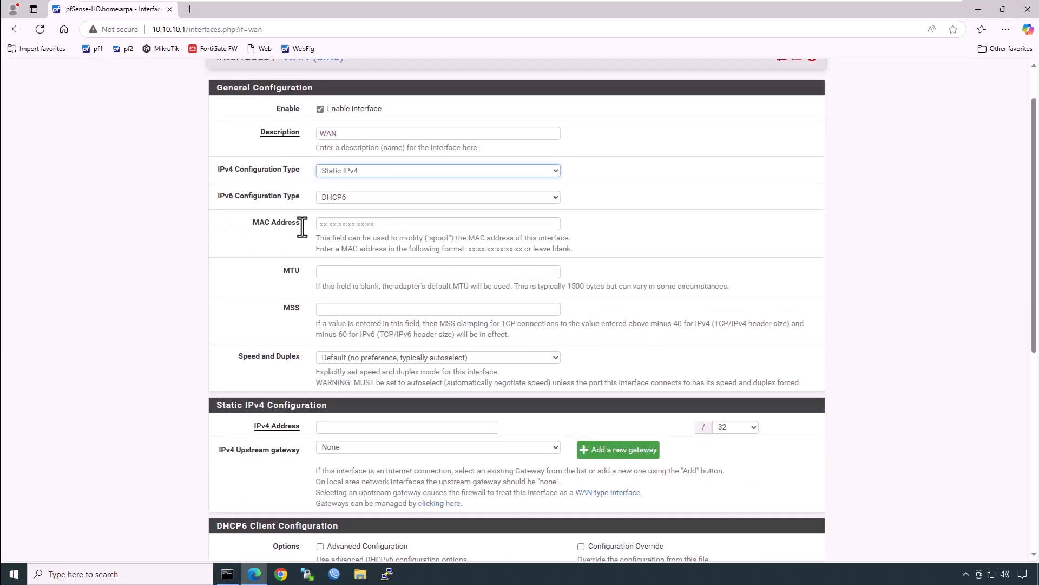
left_click(377, 200)
left_click(378, 211)
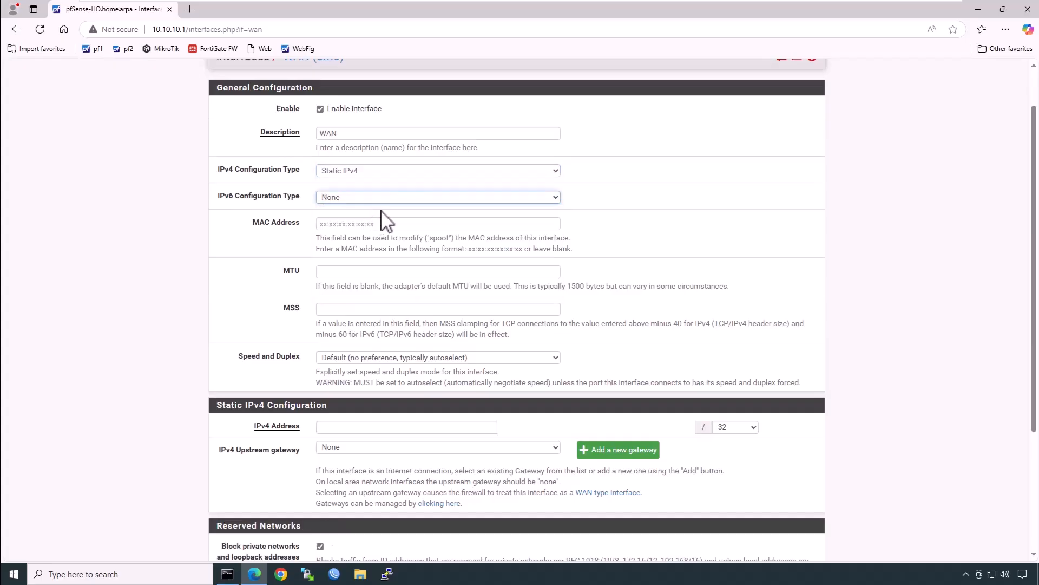
scroll(427, 302, "down", 3)
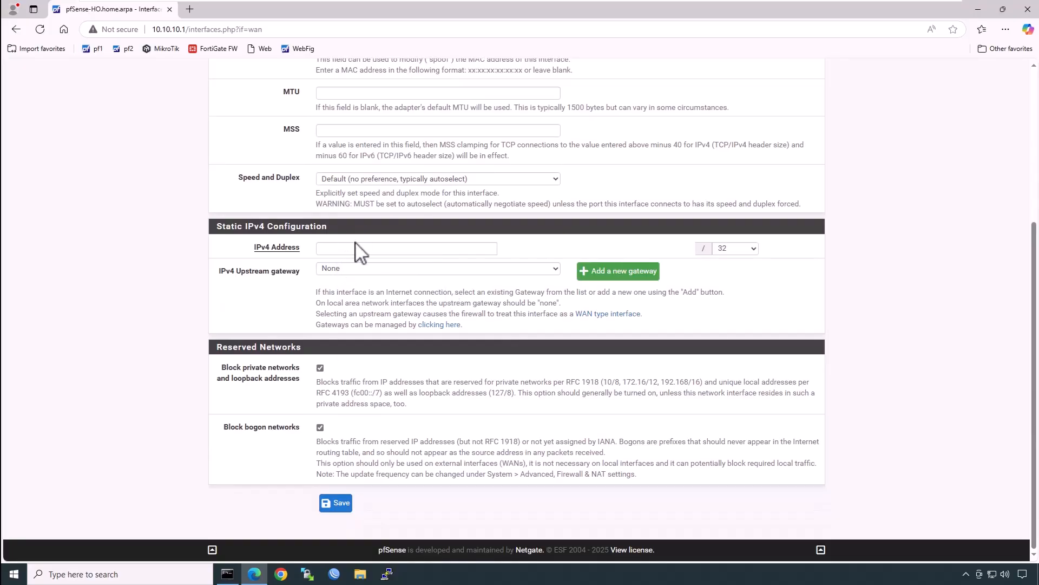
left_click(357, 250)
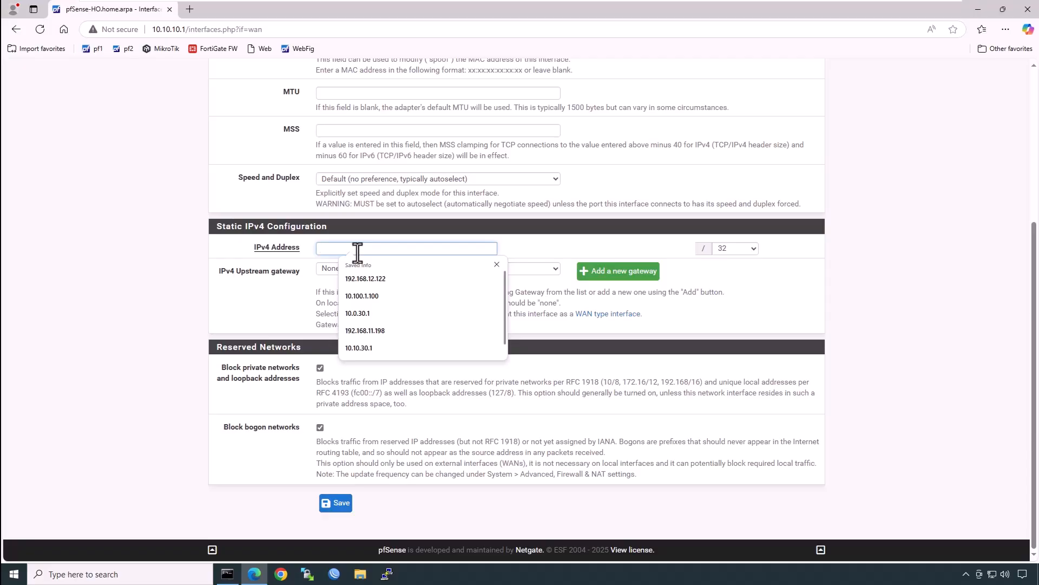
type("192.168.11.110")
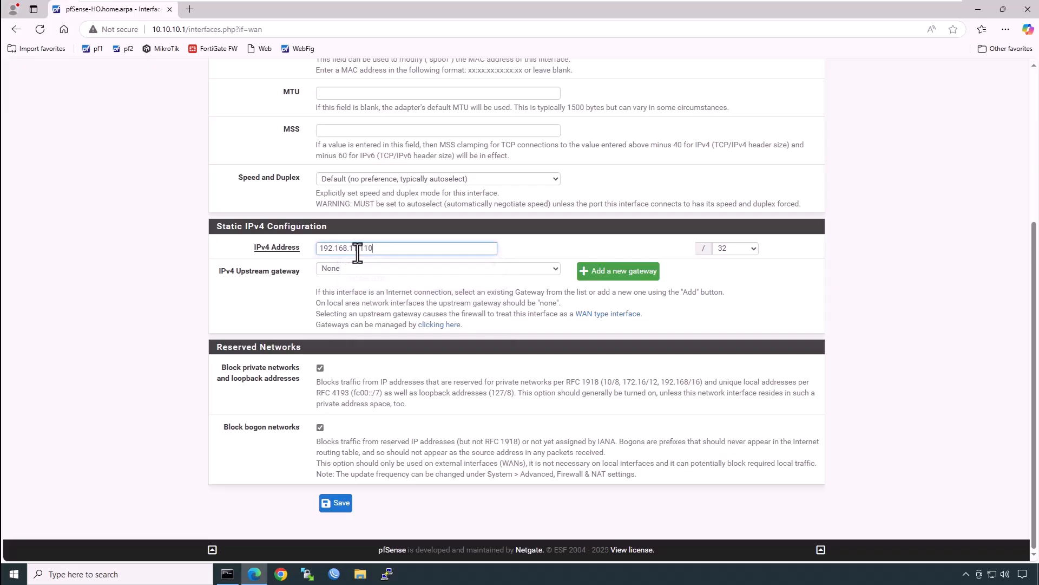
left_click(753, 250)
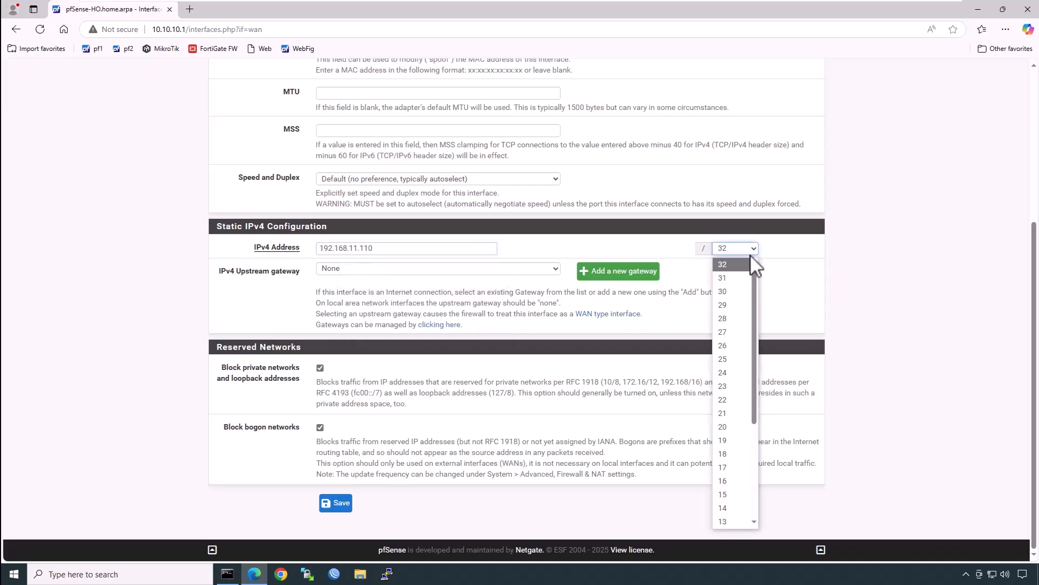
left_click(741, 373)
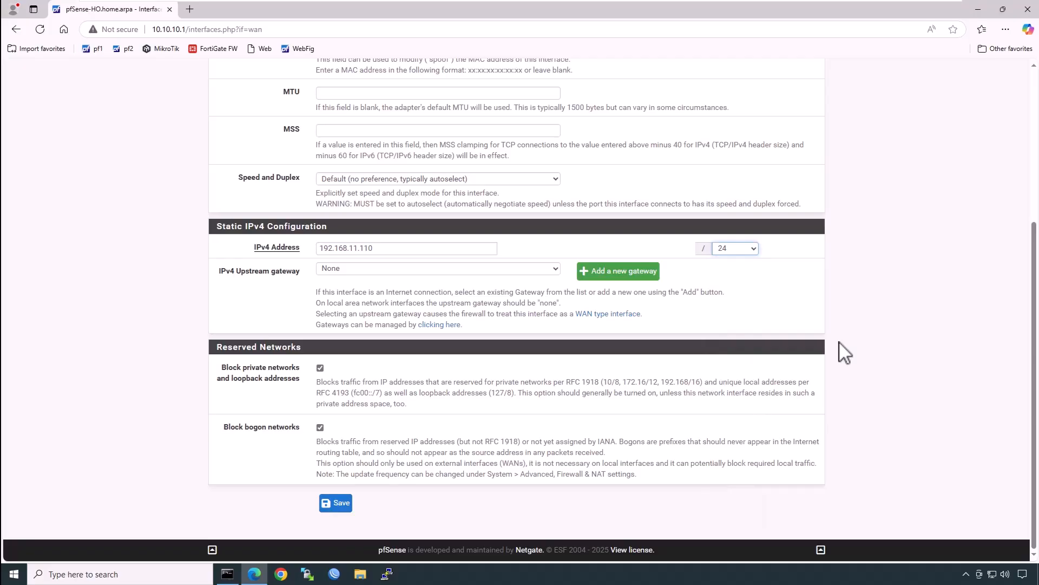
Step: Add WAN gateway WANGW at 192.168.11.1, save and apply, then return to the dashboard
left_click(636, 277)
left_click(406, 183)
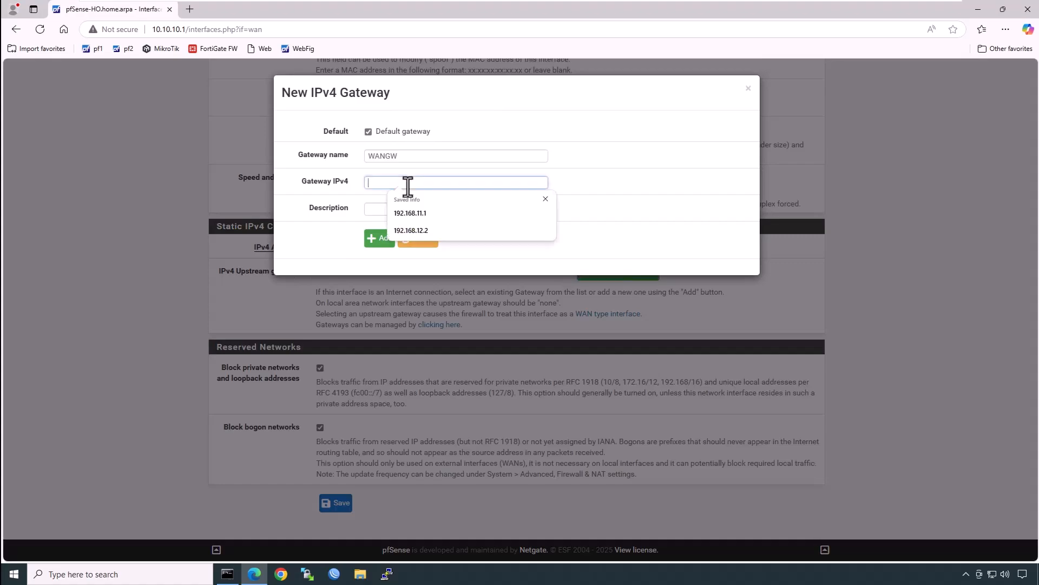
type("192.168.11.1")
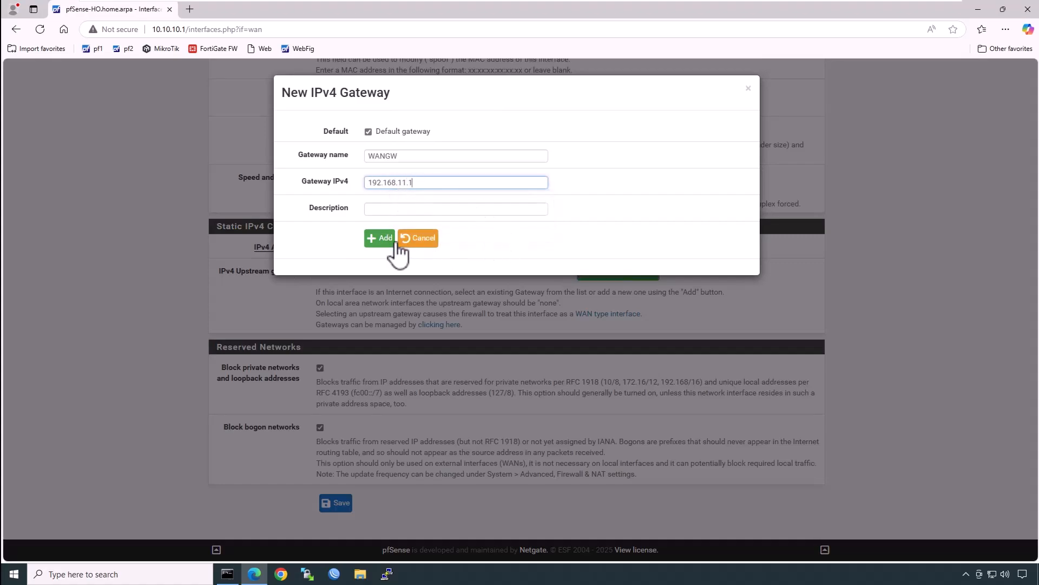
left_click(380, 238)
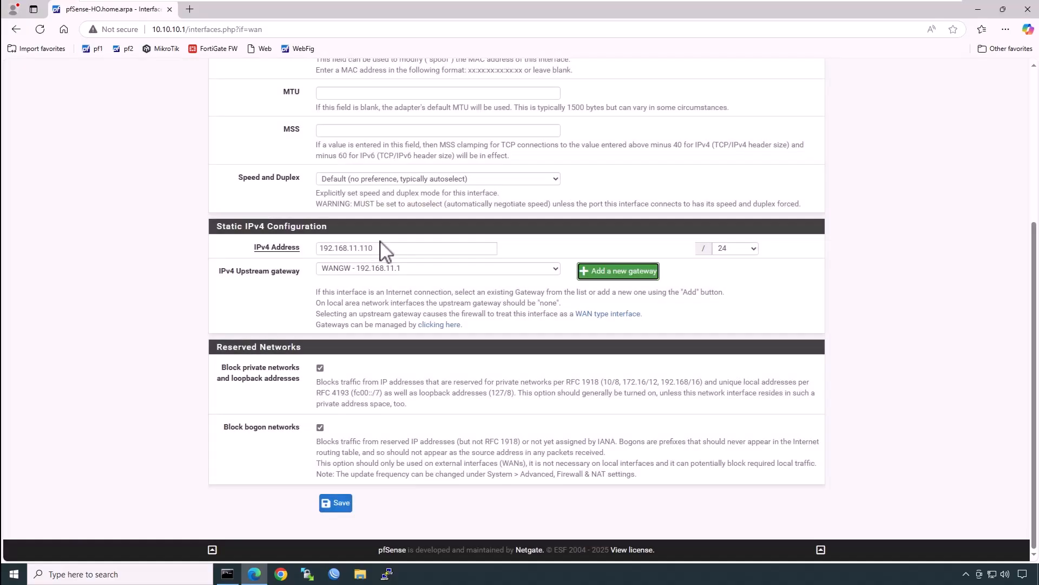
left_click(327, 507)
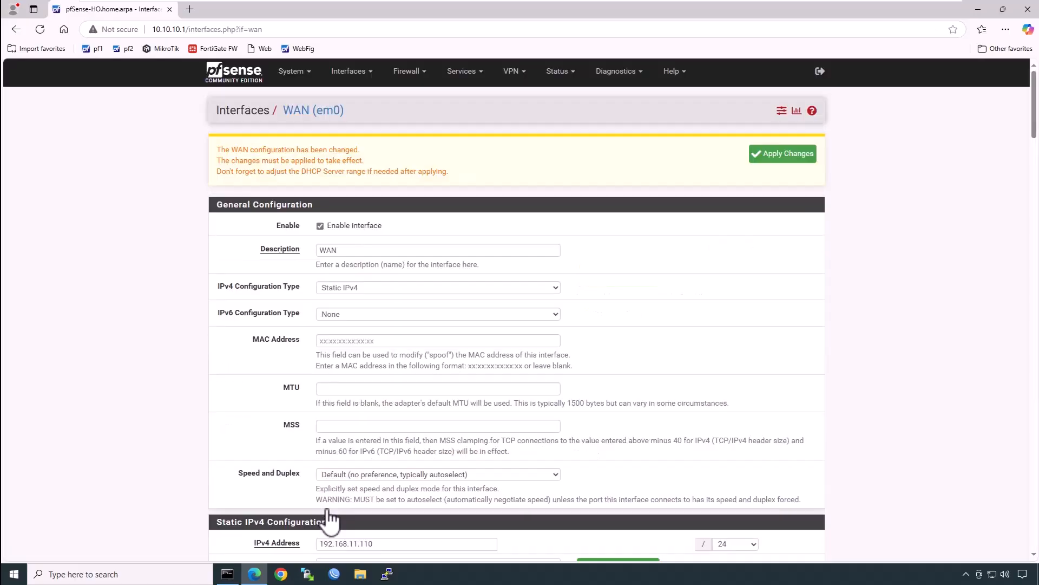
left_click(793, 156)
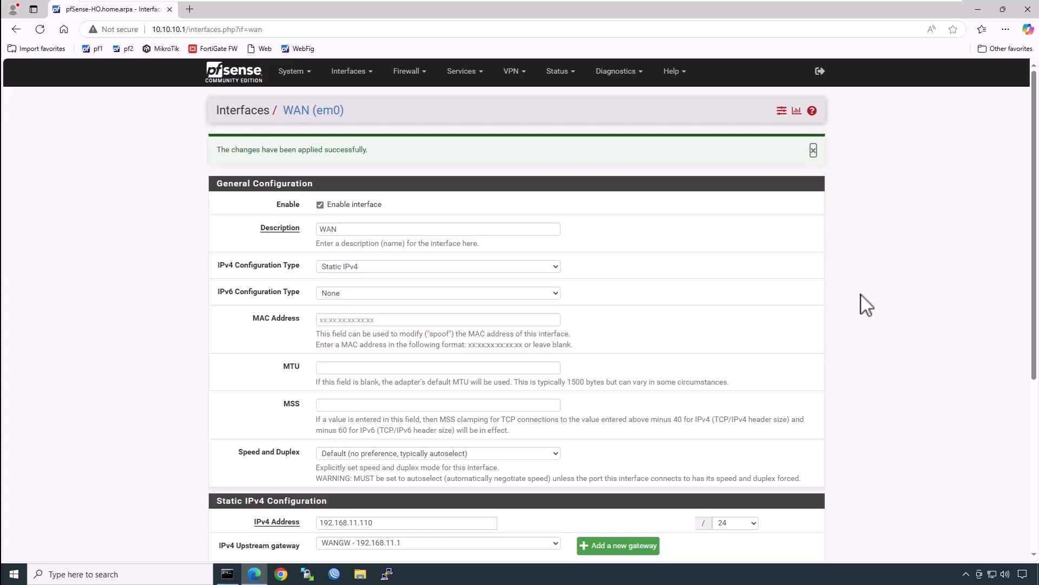
left_click(206, 70)
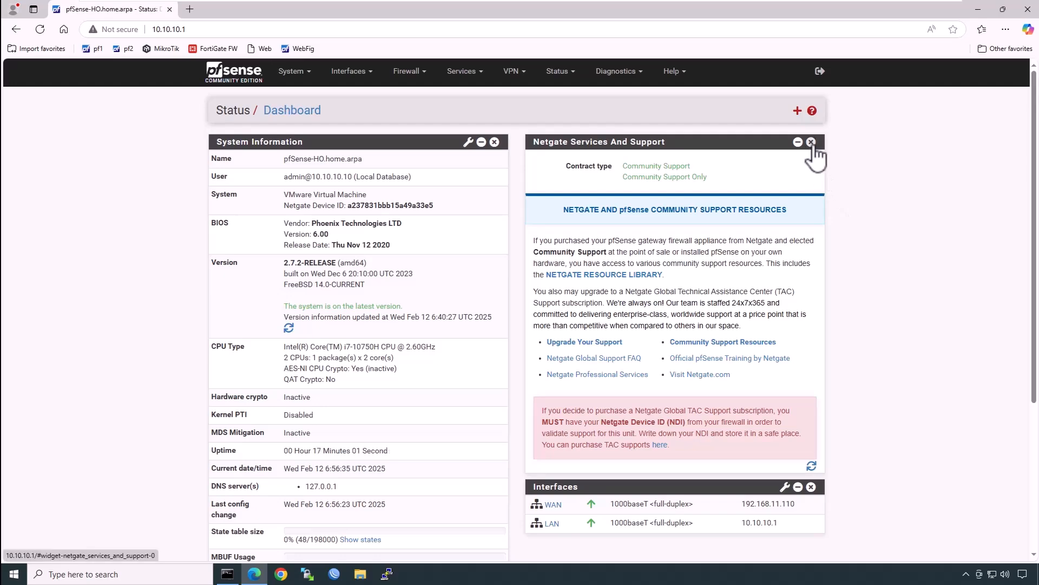
Step: Replace the Netgate Services panel with Gateways and Traffic Graphs widgets on the dashboard
left_click(811, 142)
left_click(797, 112)
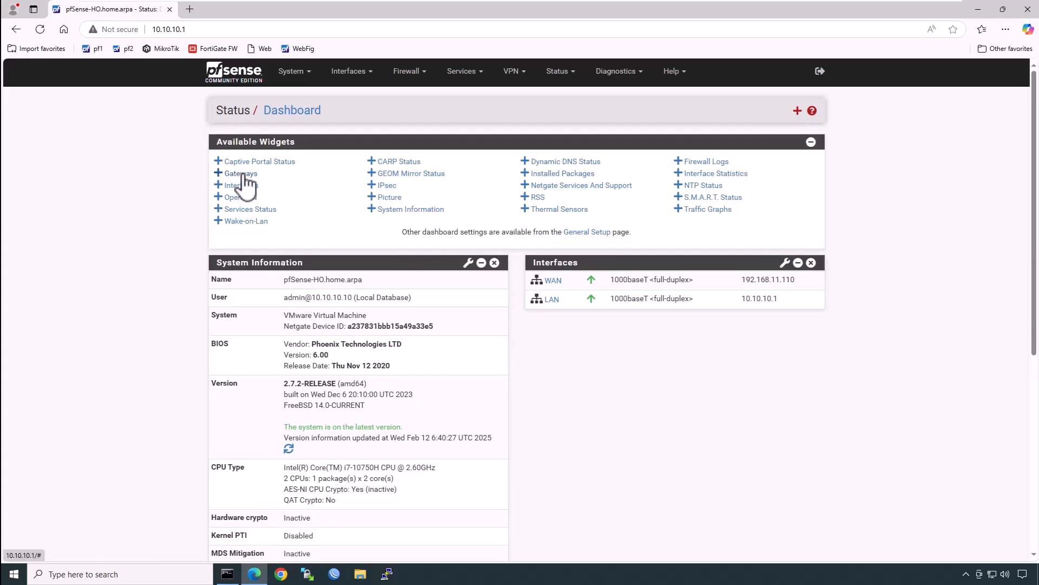
left_click(241, 173)
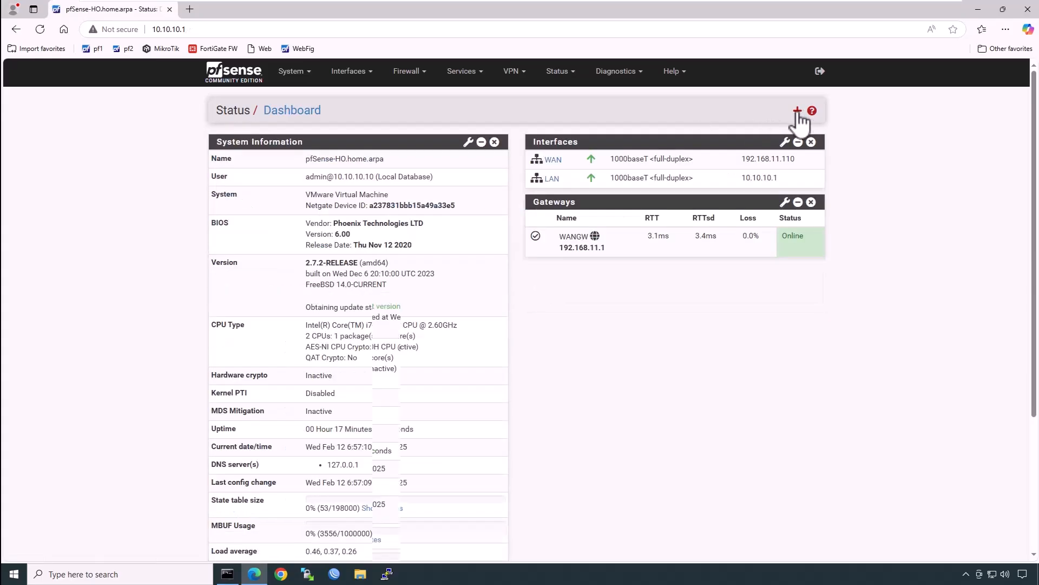
left_click(798, 111)
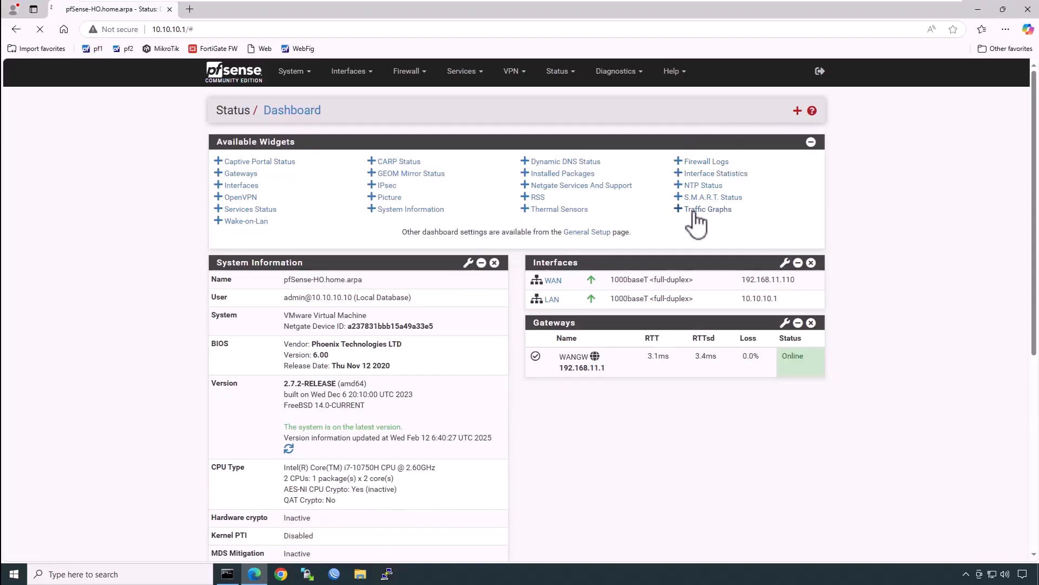
left_click(695, 212)
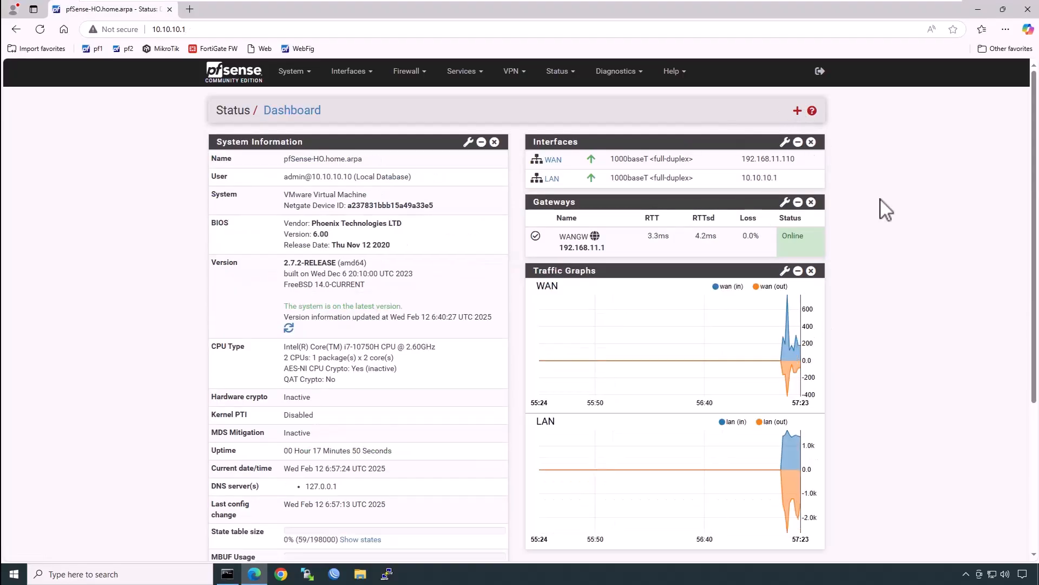
Step: Check the ipconfig output's Default Gateway 10.10.10.1, then return to the pfSense dashboard
left_click(227, 574)
left_click(281, 228)
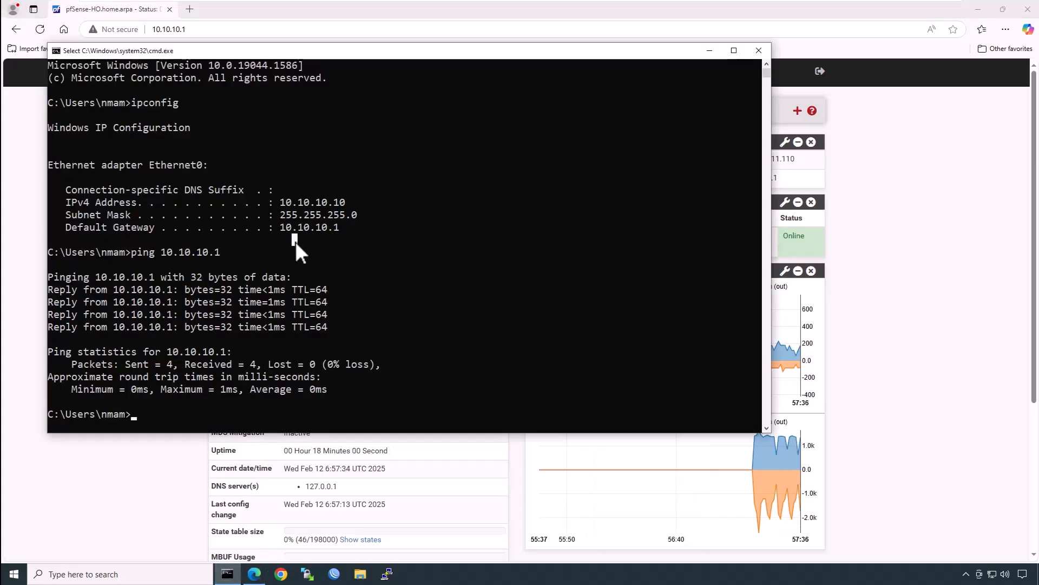
left_click_drag(317, 226, 340, 226)
left_click(139, 252)
left_click_drag(63, 227, 337, 225)
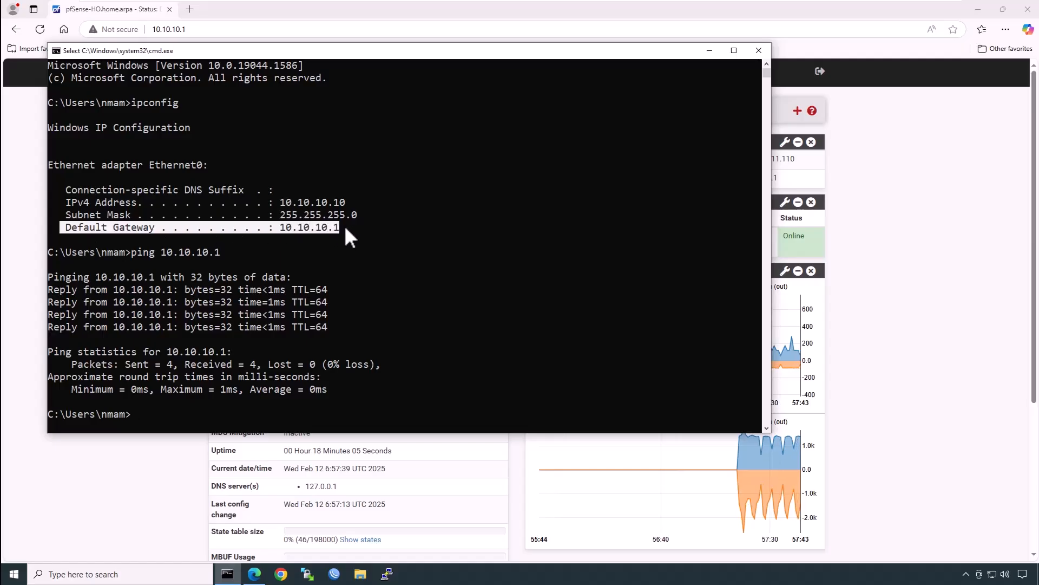
left_click(121, 468)
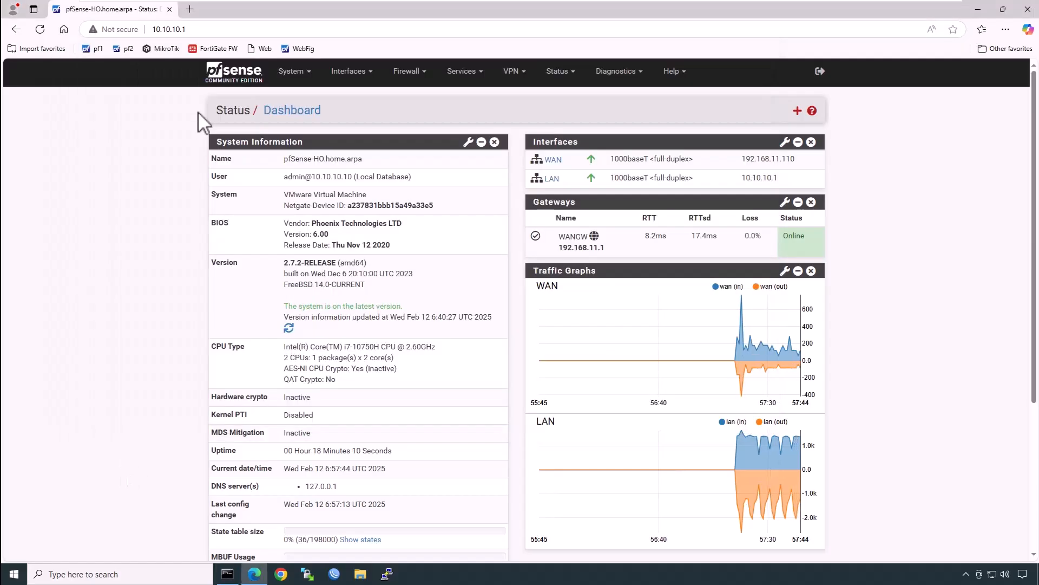
Step: Load Google in a new Edge tab, then switch back to the pfSense dashboard tab
left_click(190, 9)
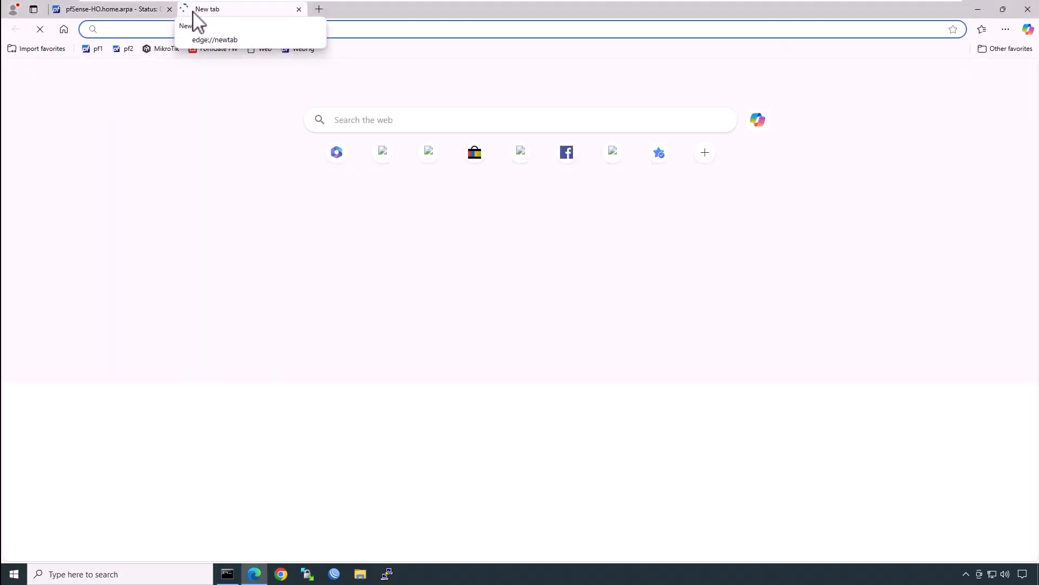
type("google.com")
key("Return")
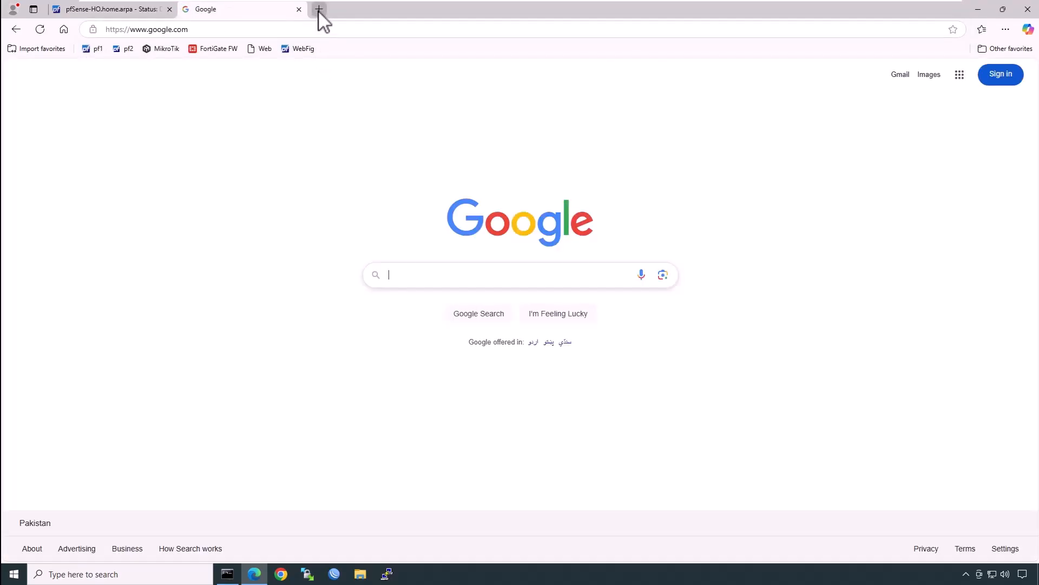
left_click(117, 13)
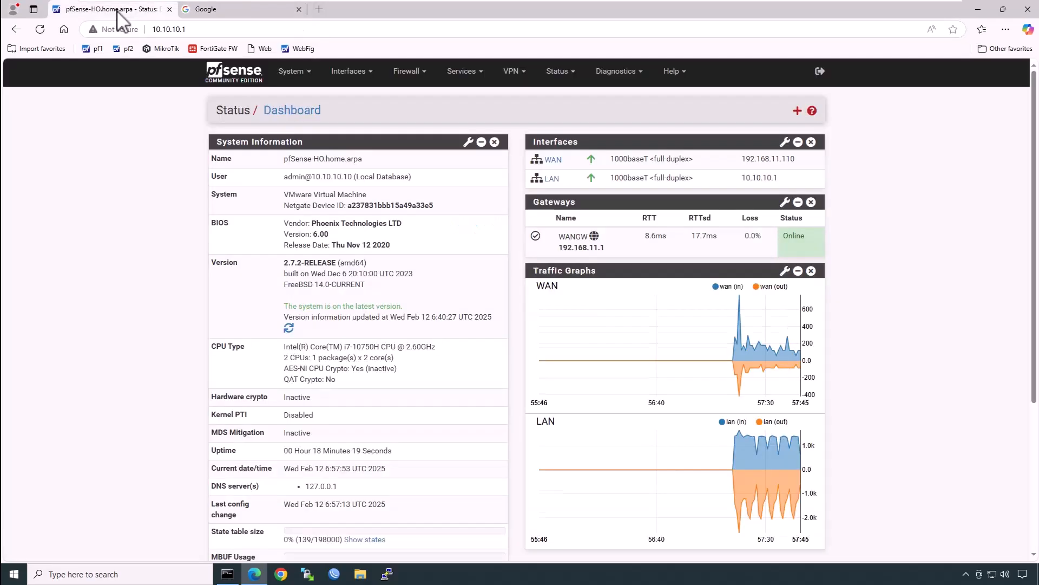